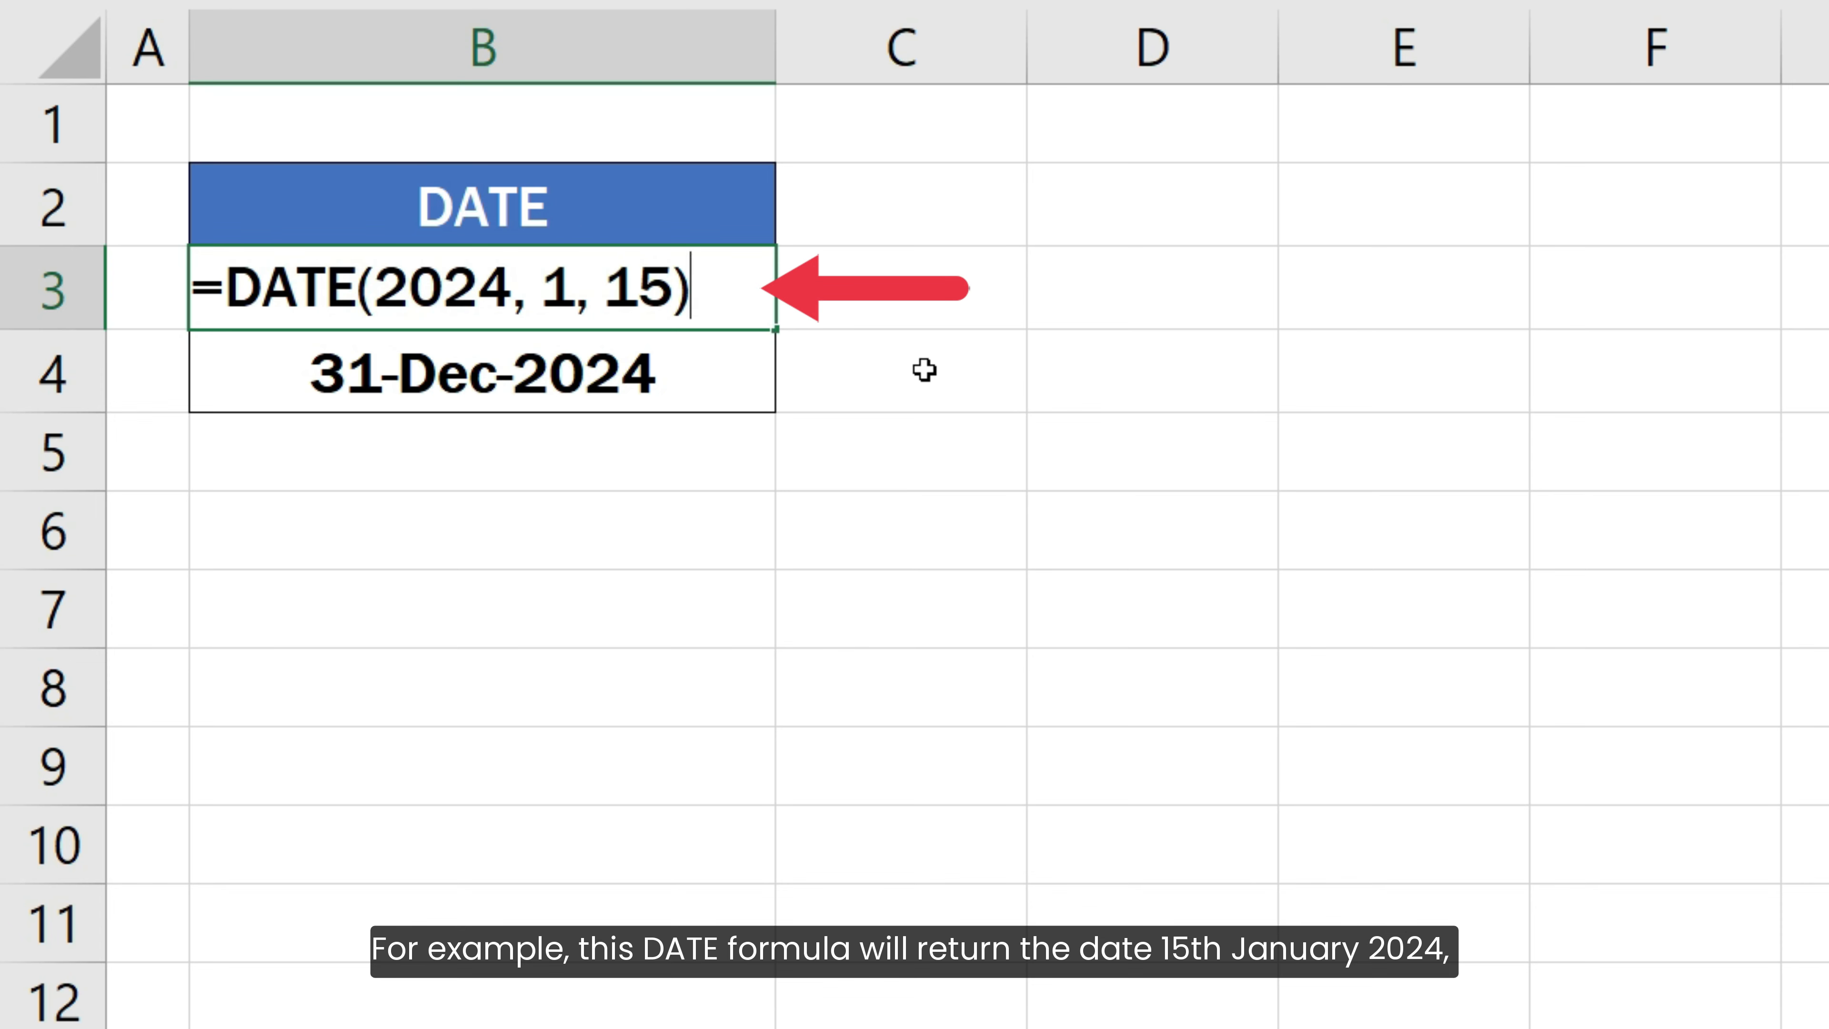
Check the DATE formulas behind the two dates in cells B3 and B4.
key("Return")
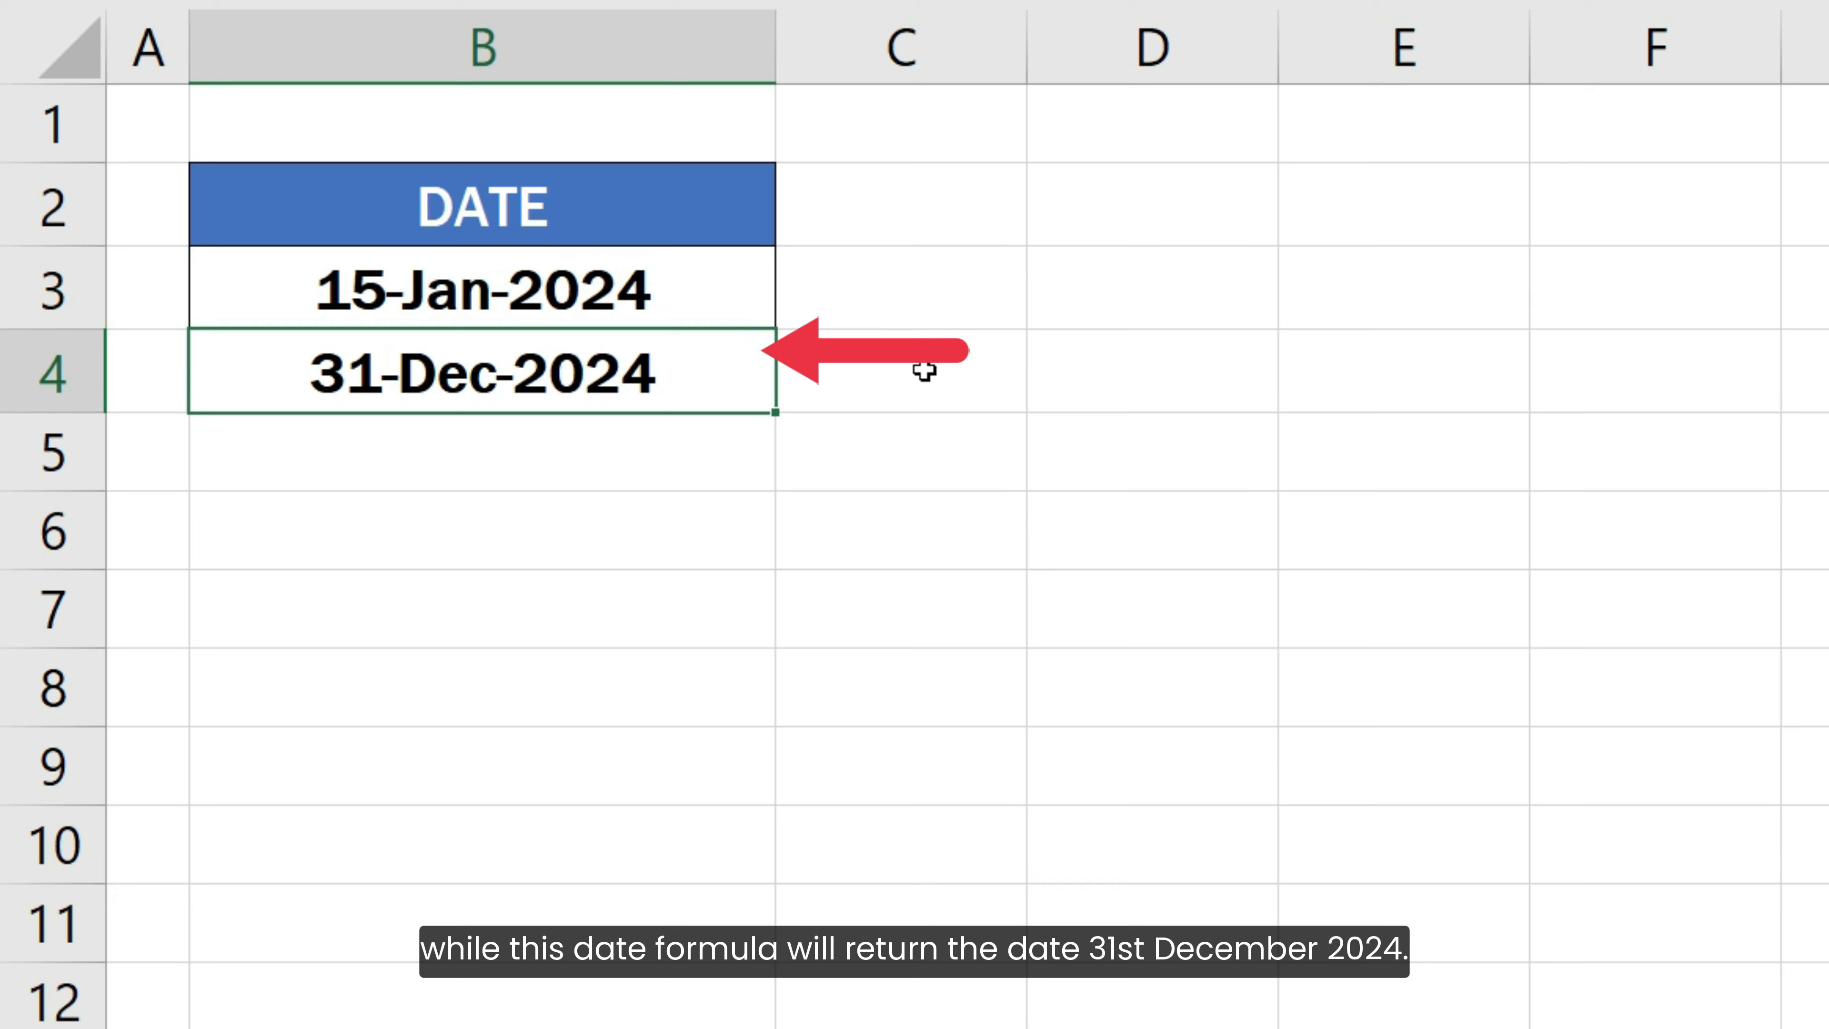
key("F2")
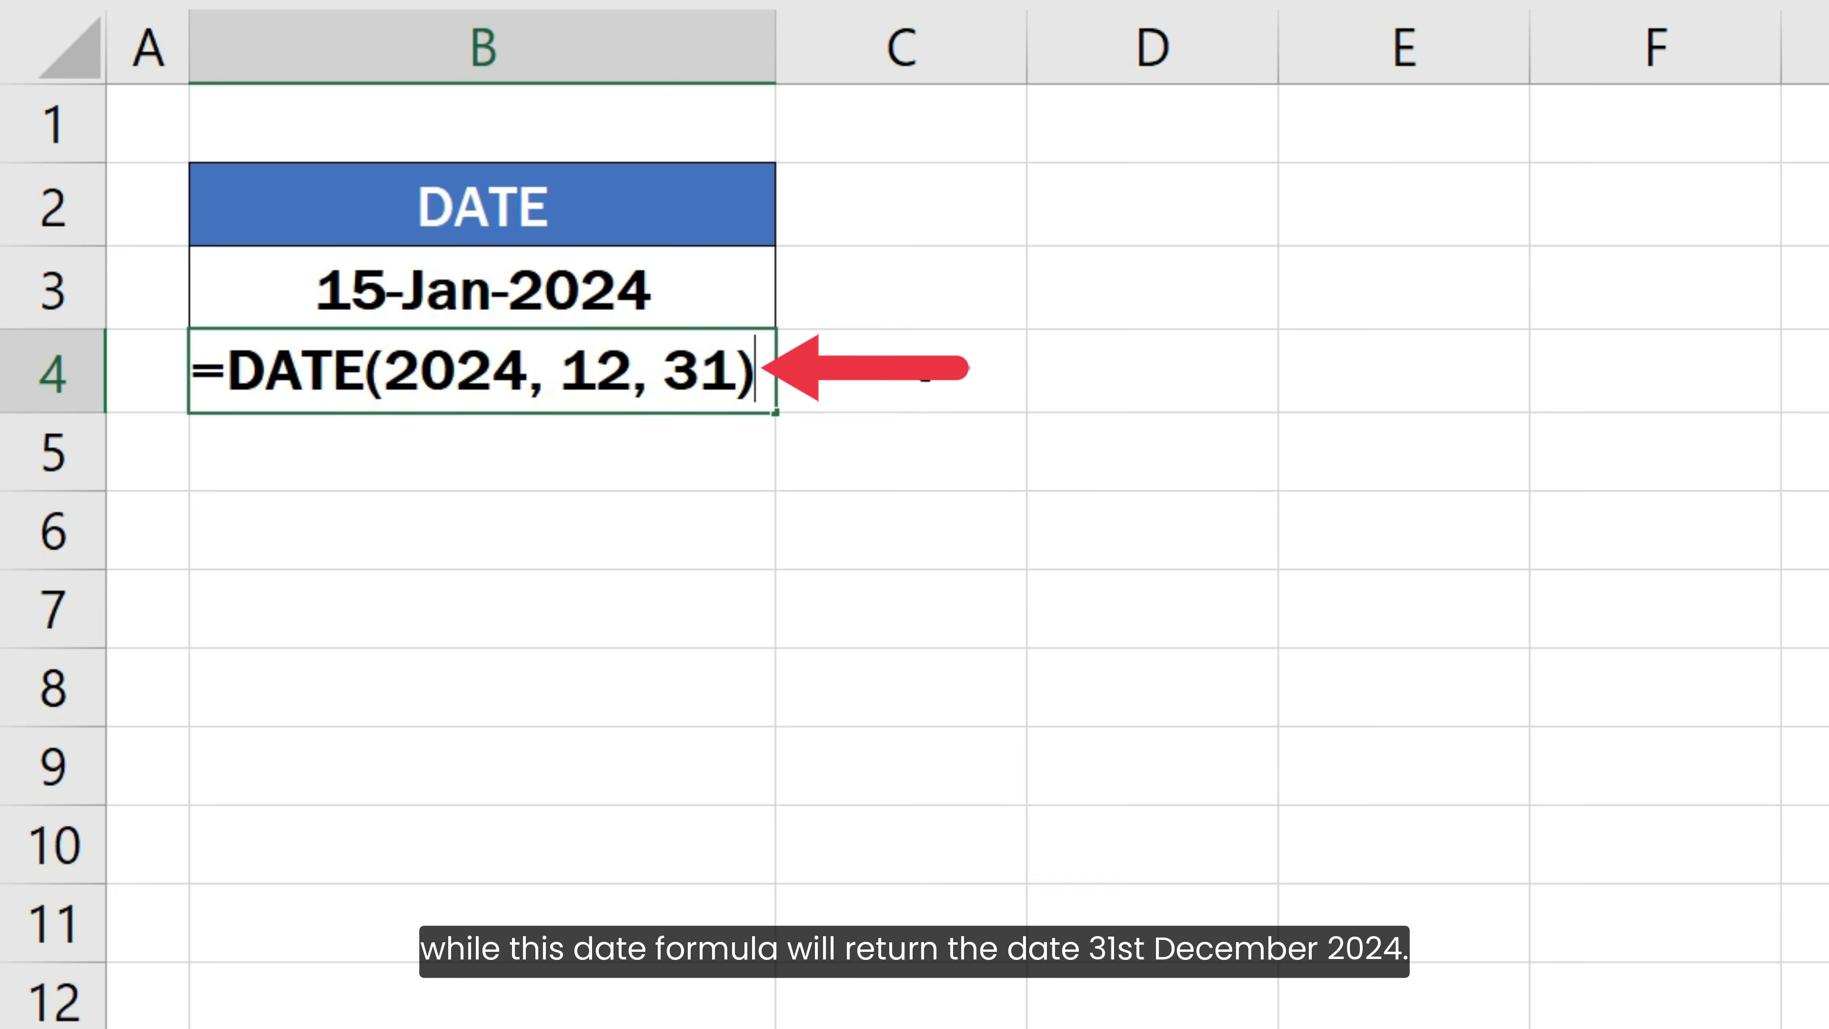
key("ctrl+Return")
key("Return")
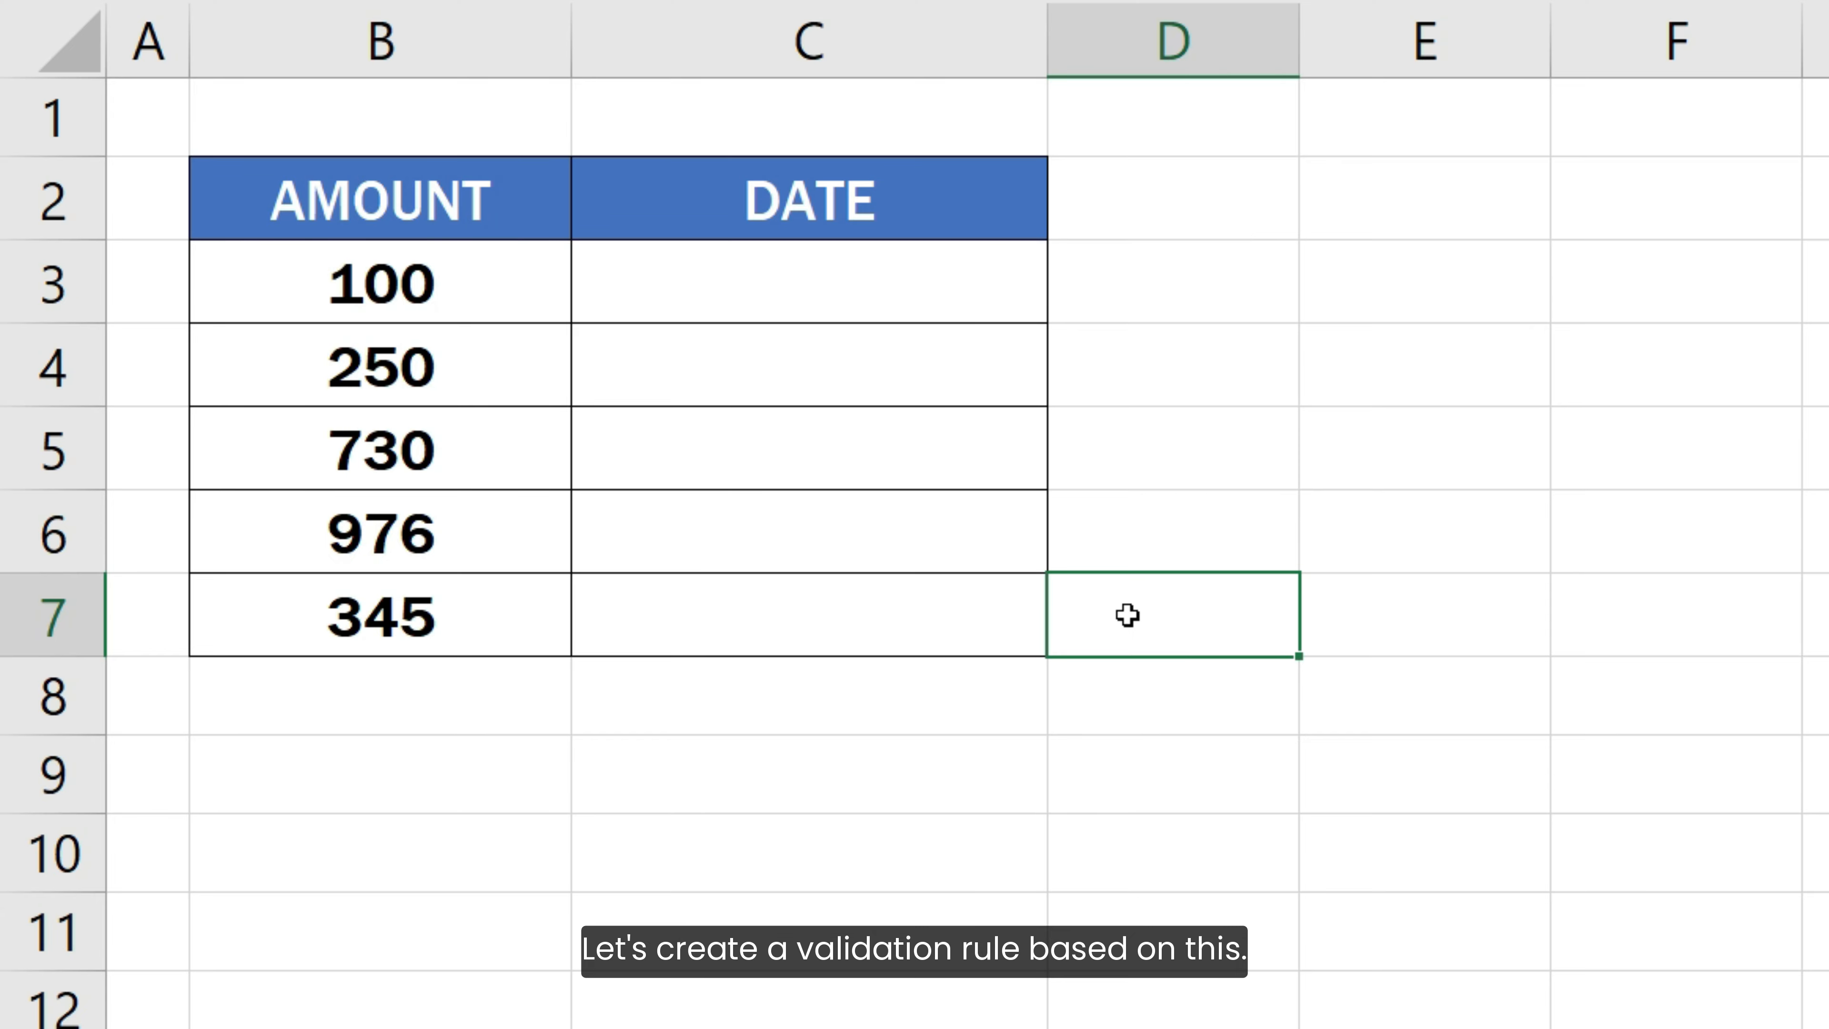
Open data validation for the date cells C3:C7 and set the allowed criteria to Custom.
left_click_drag(1008, 298, 977, 611)
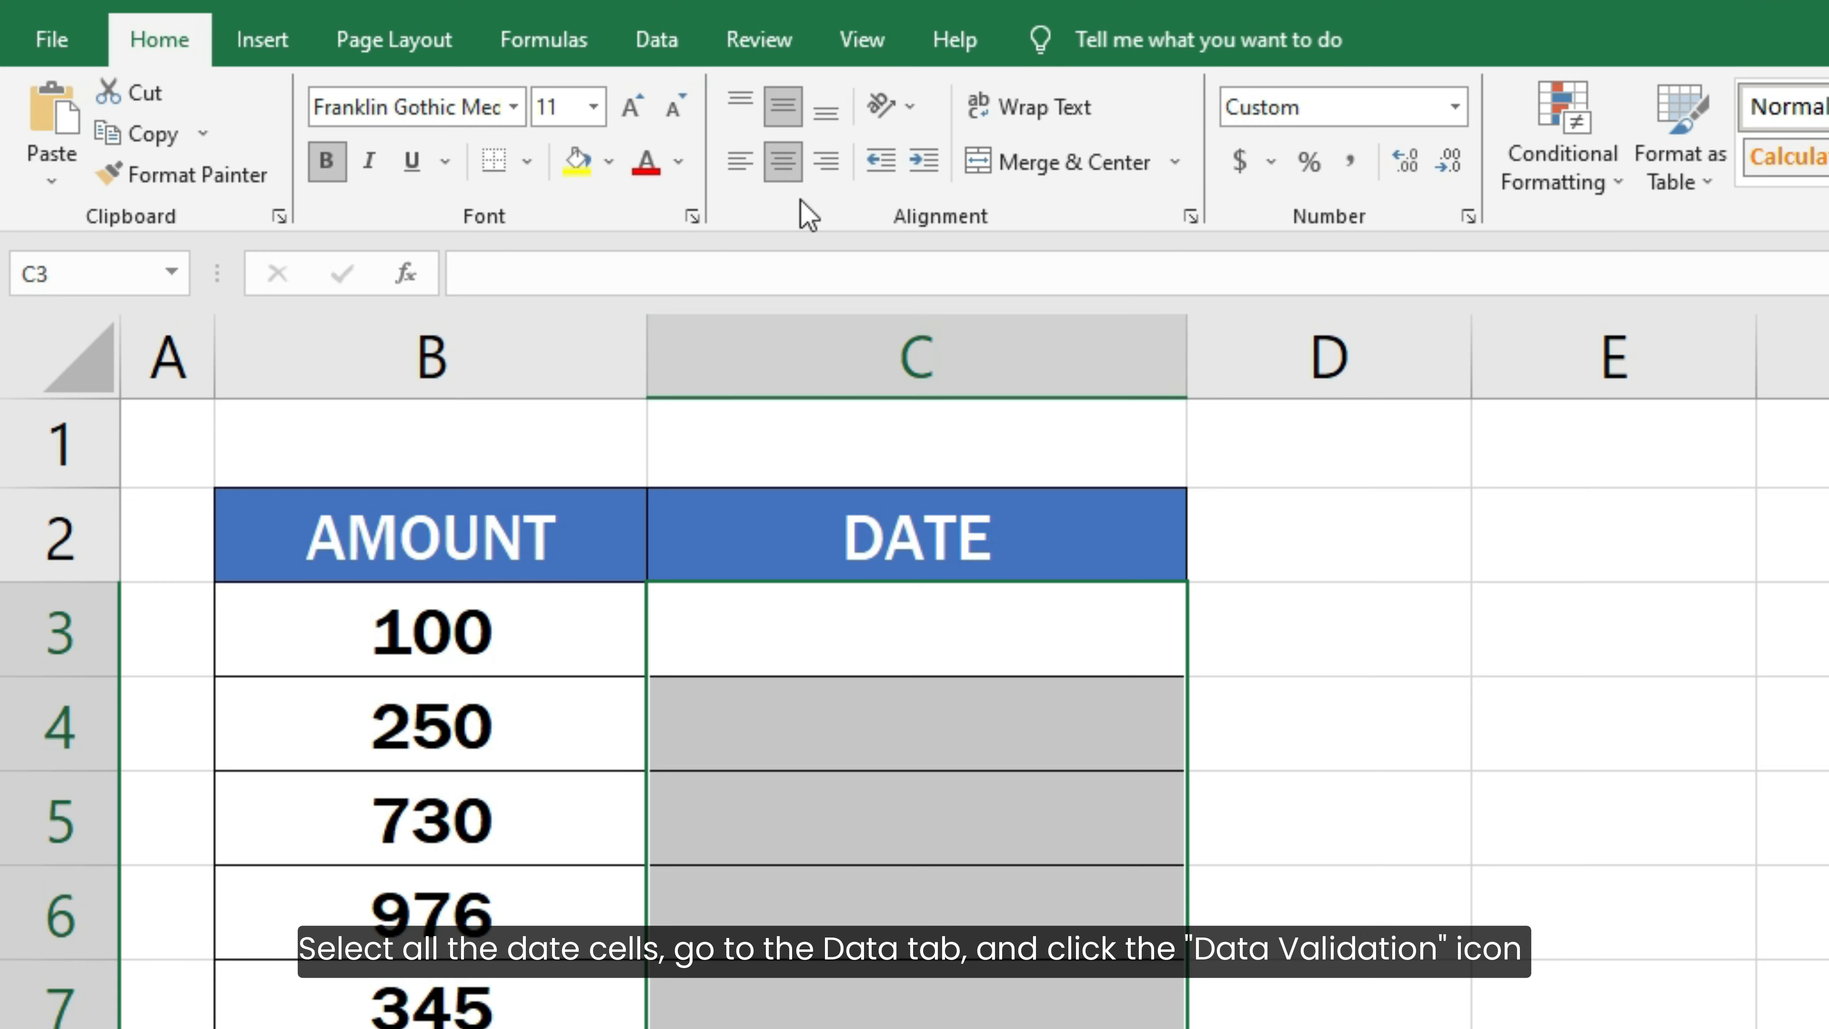
left_click(667, 64)
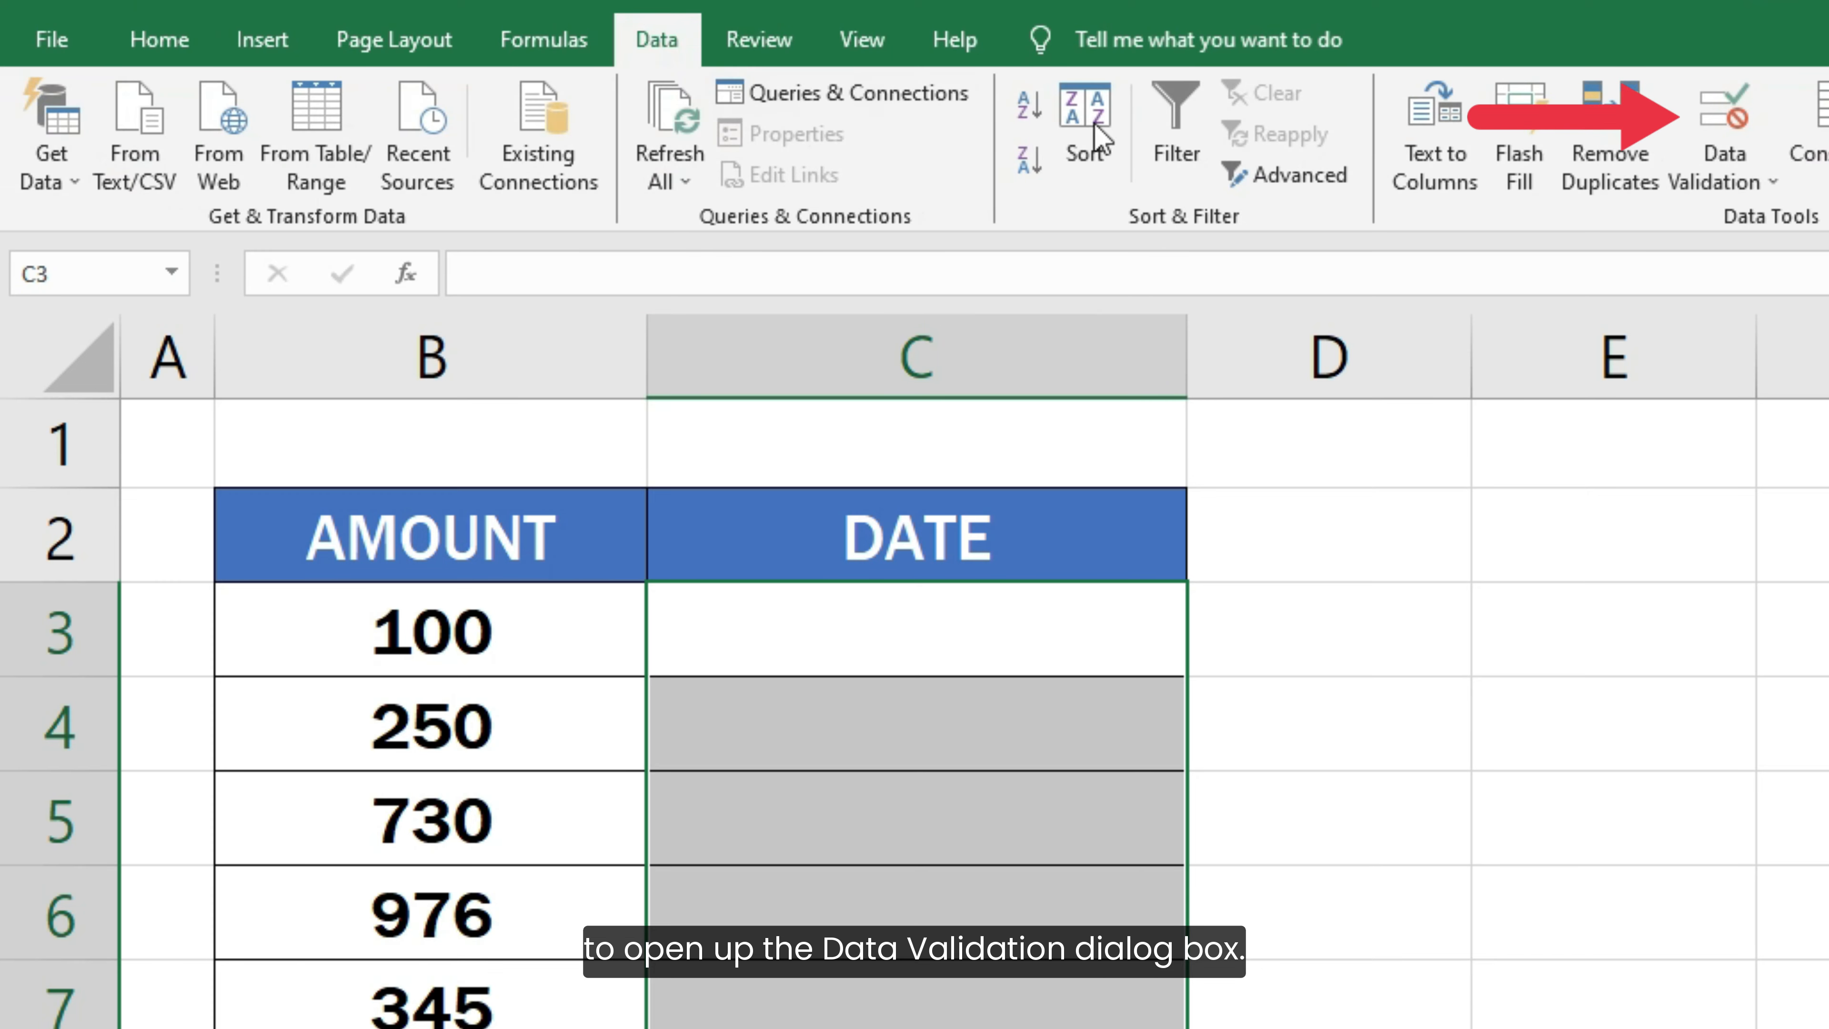
left_click(1746, 143)
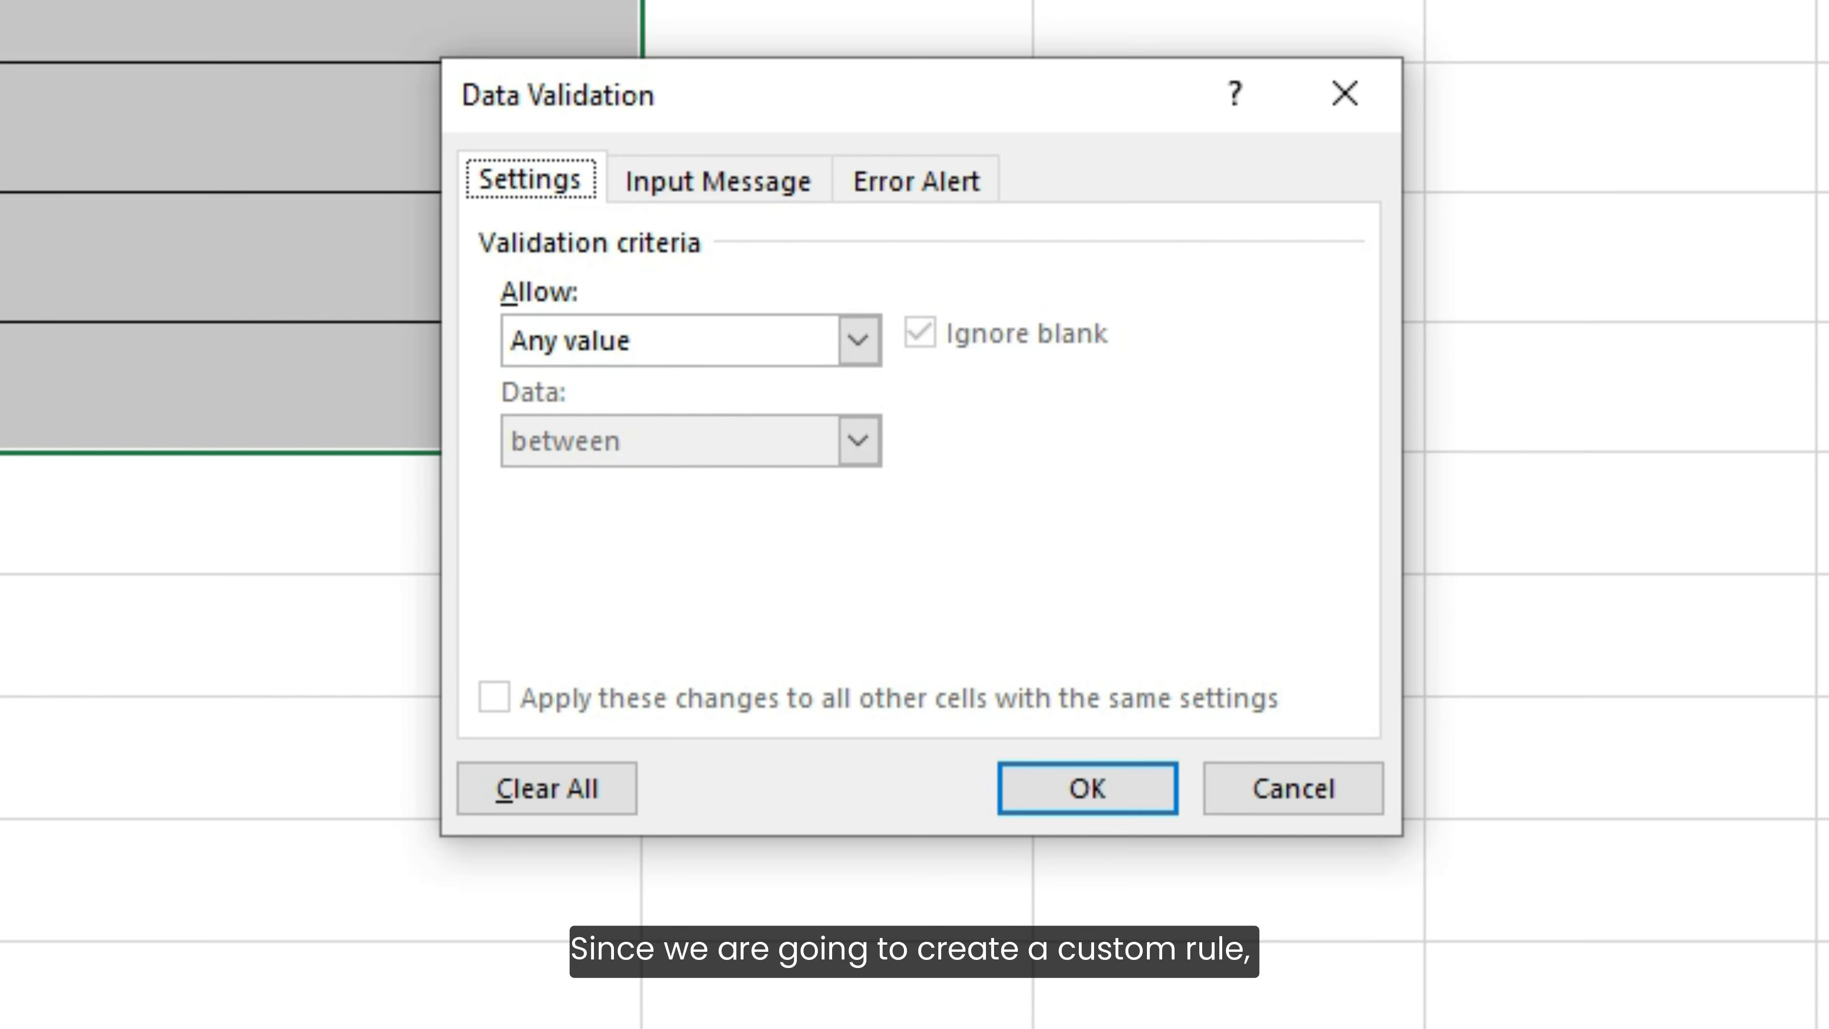
left_click(858, 340)
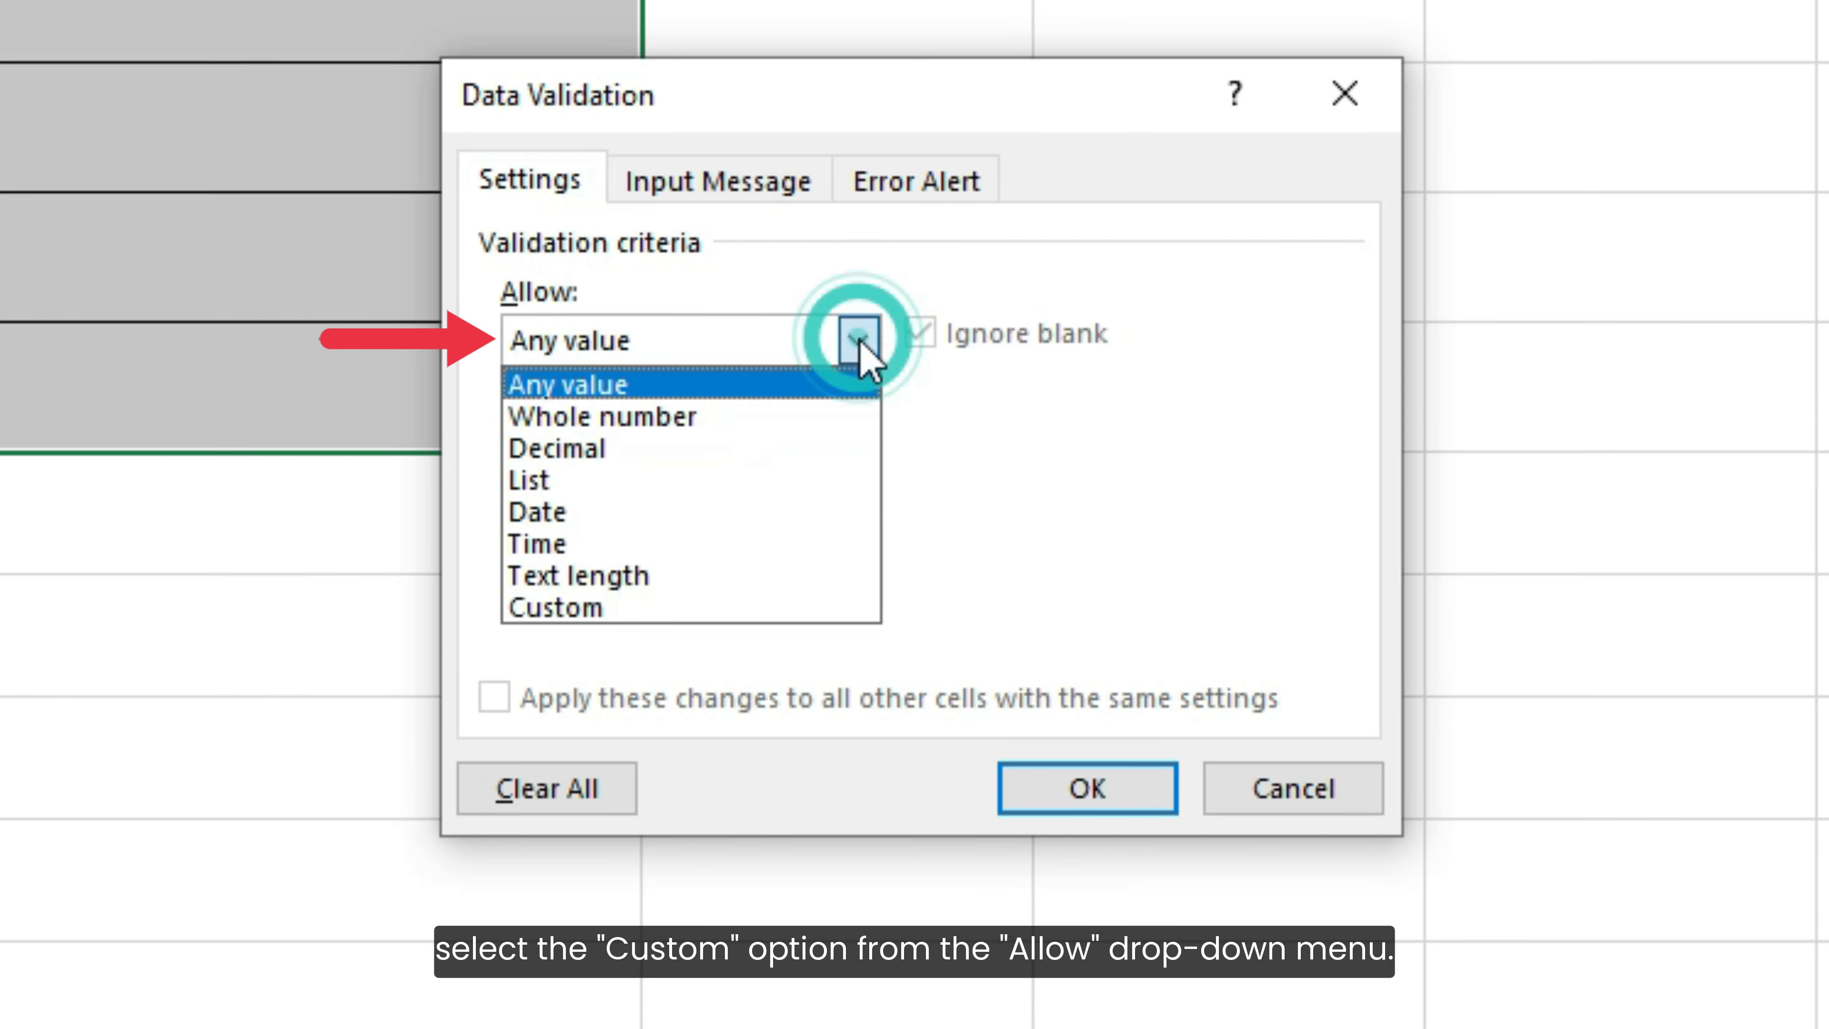
left_click(755, 599)
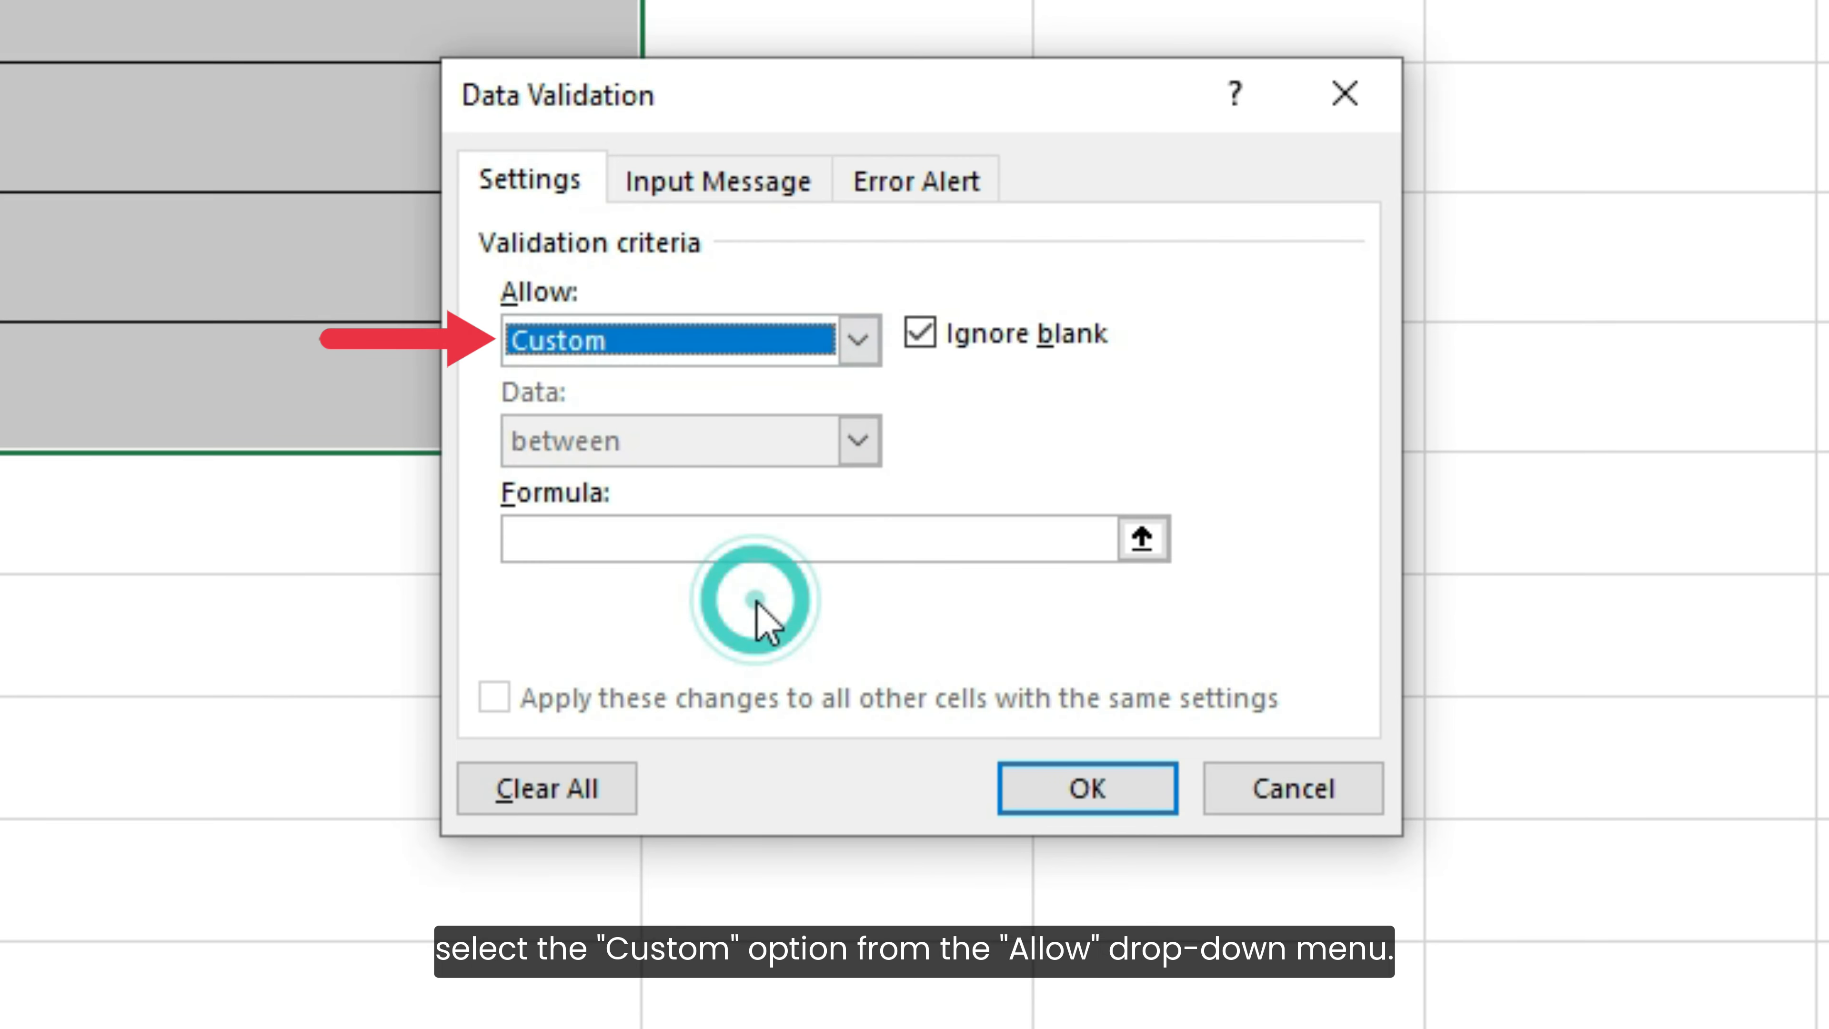
Set the custom validation formula to =C3 > DATE(2024, 12, 31) and apply the rule.
left_click(734, 537)
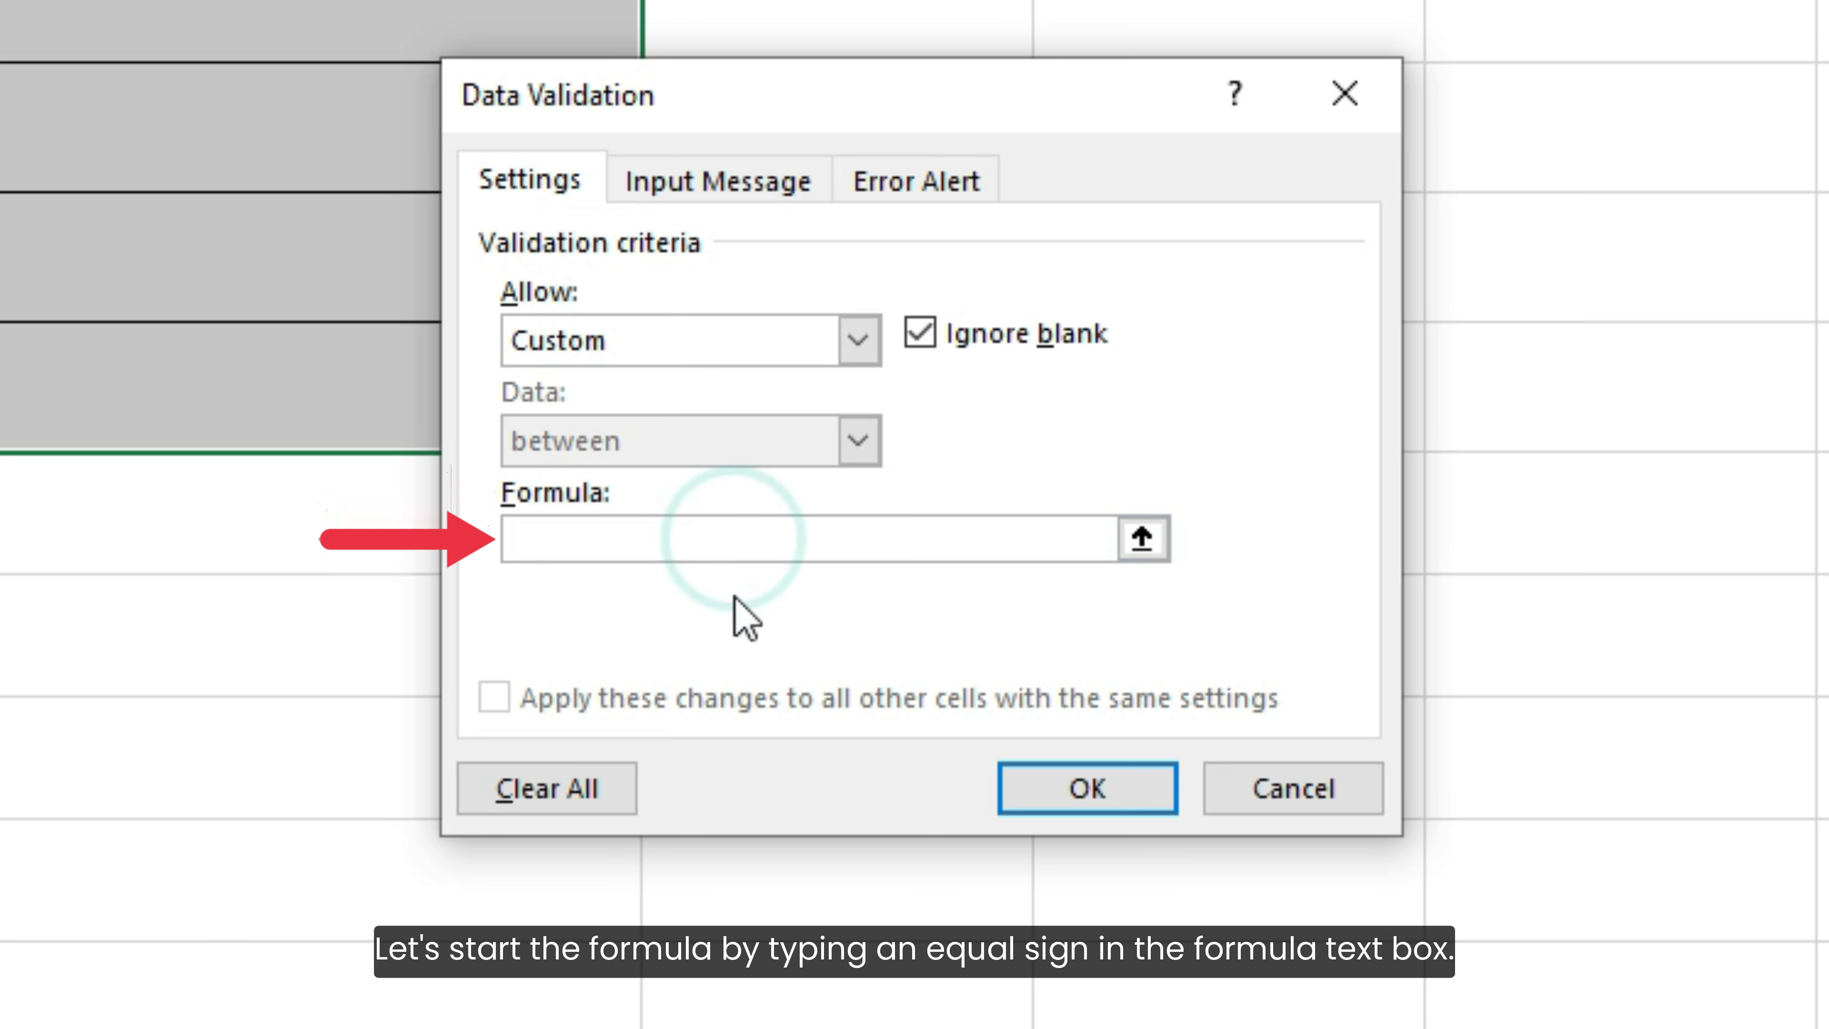
type("=")
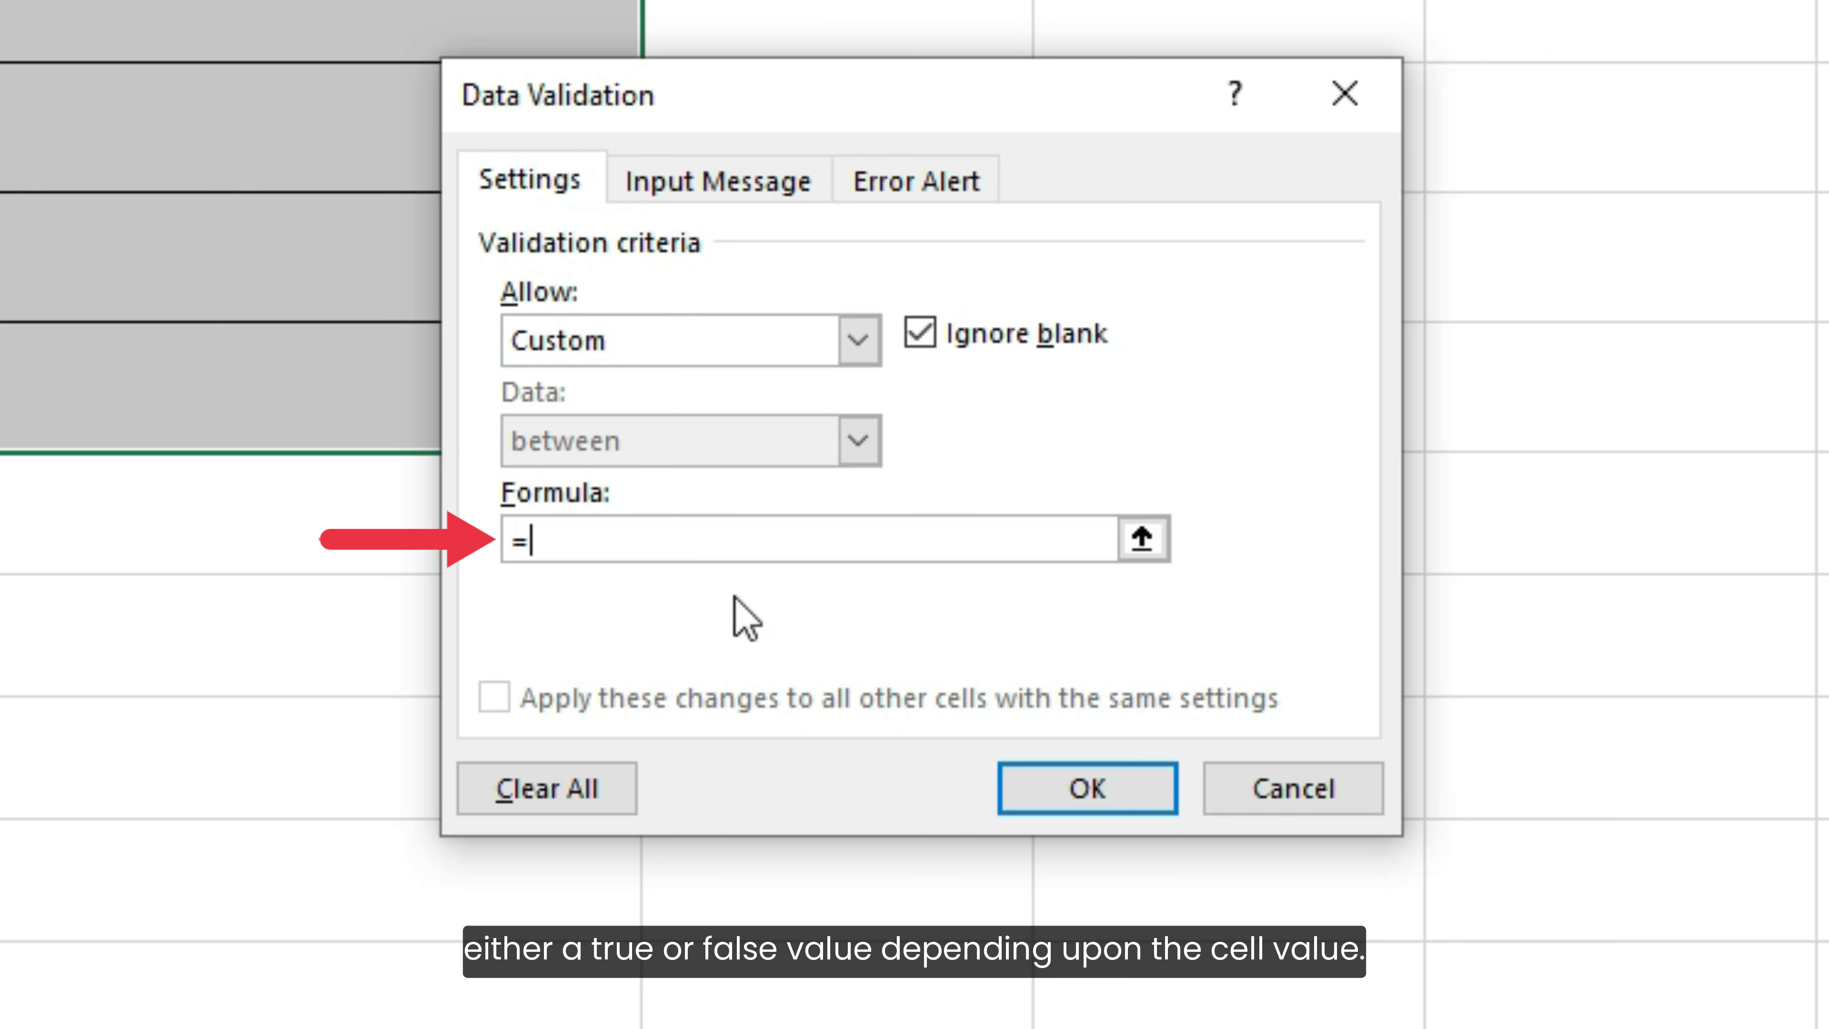
type("C3 > DATE")
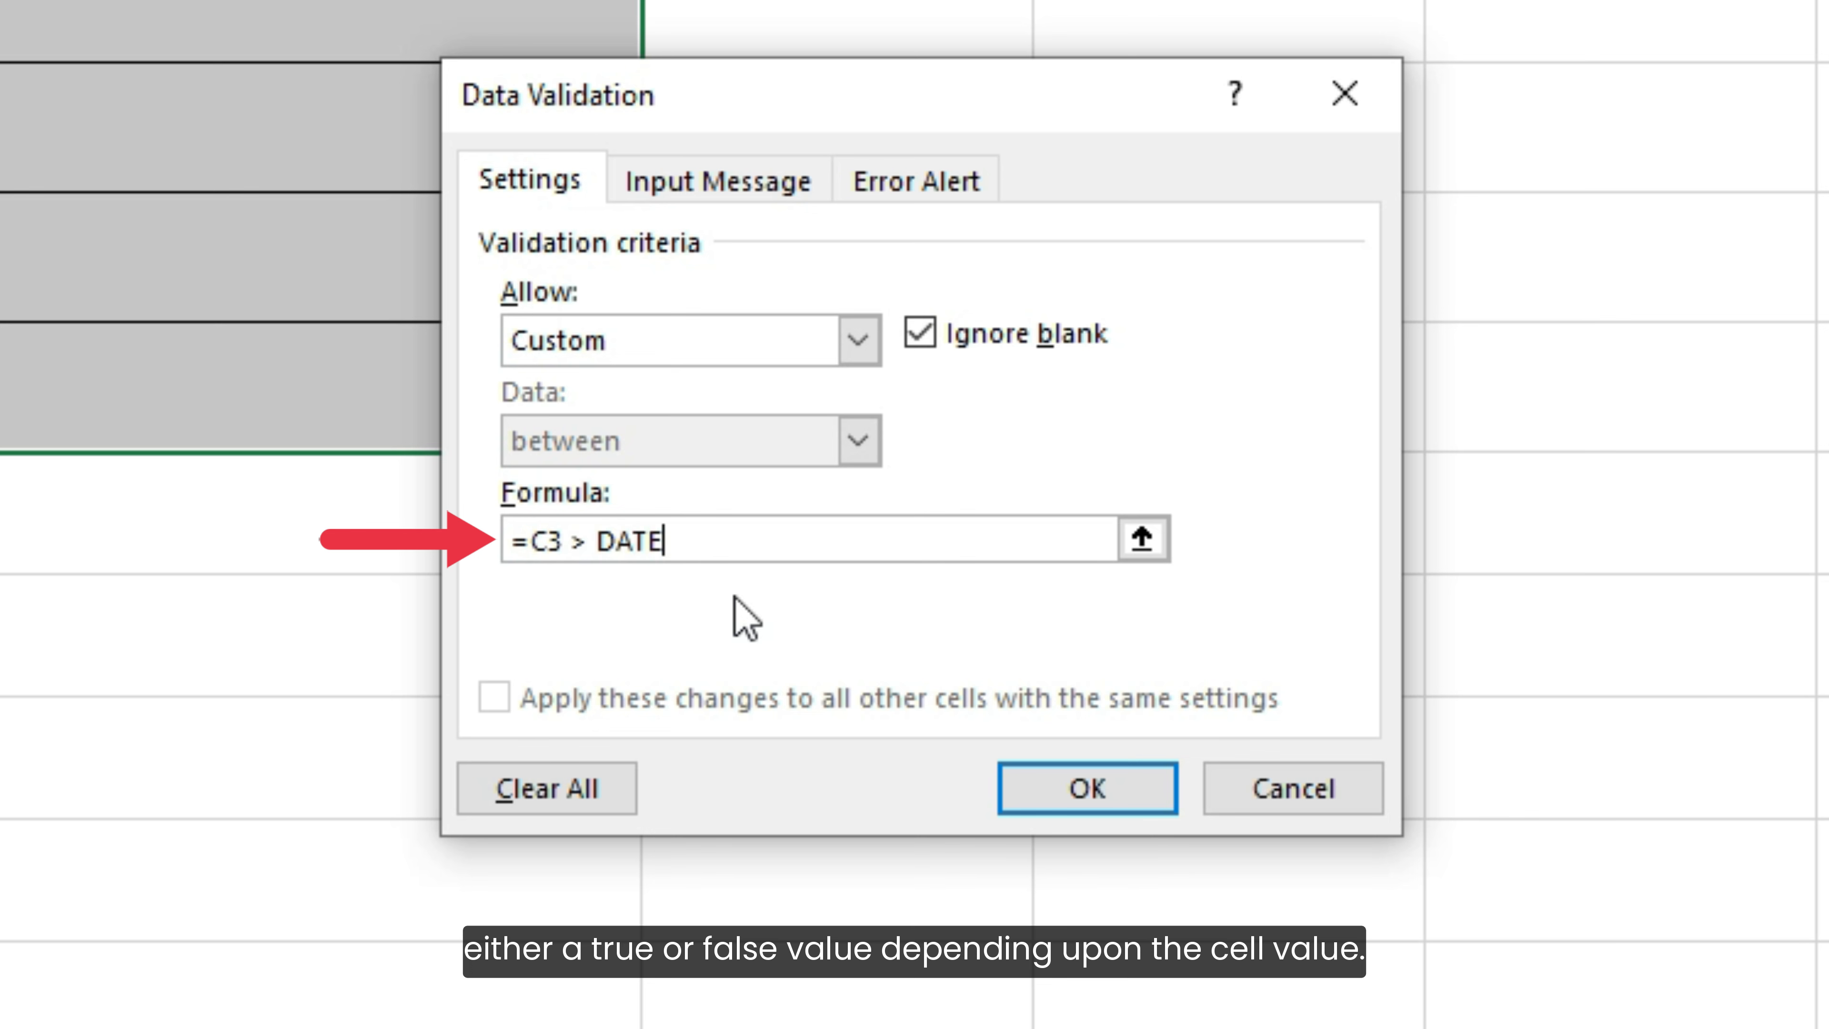
type("(202")
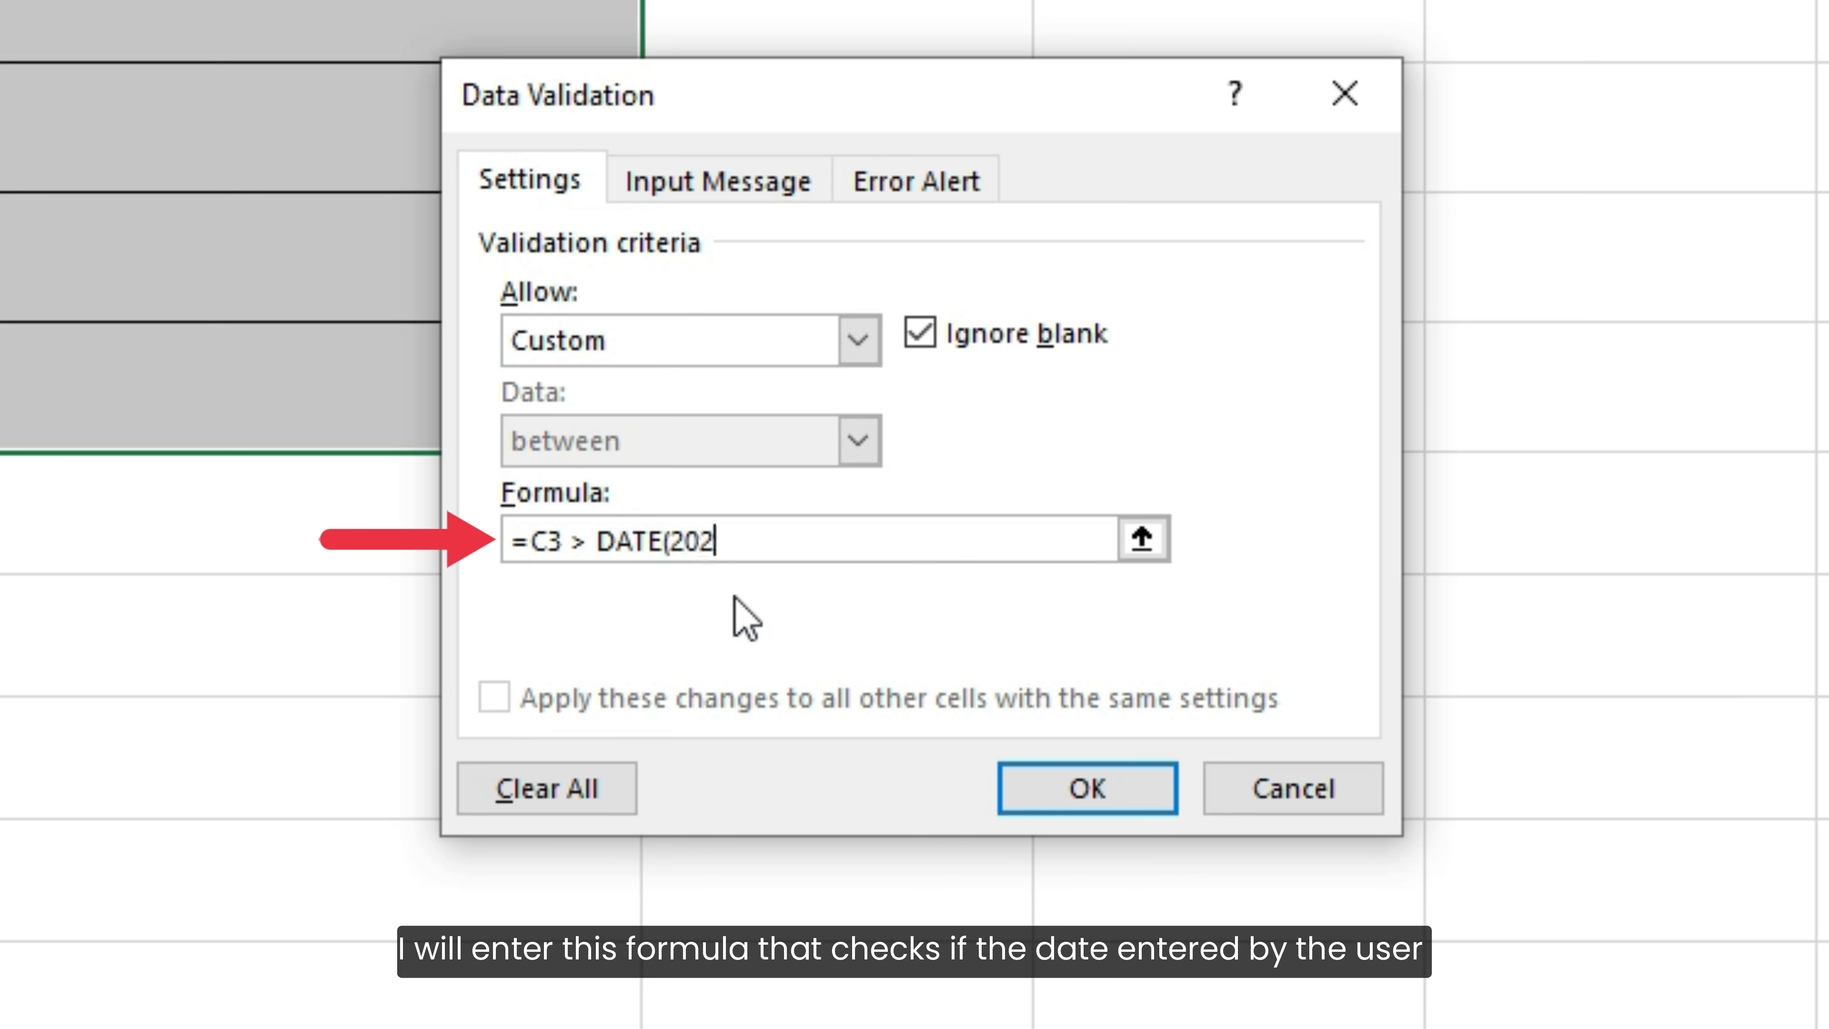
type("4, 12, 31")
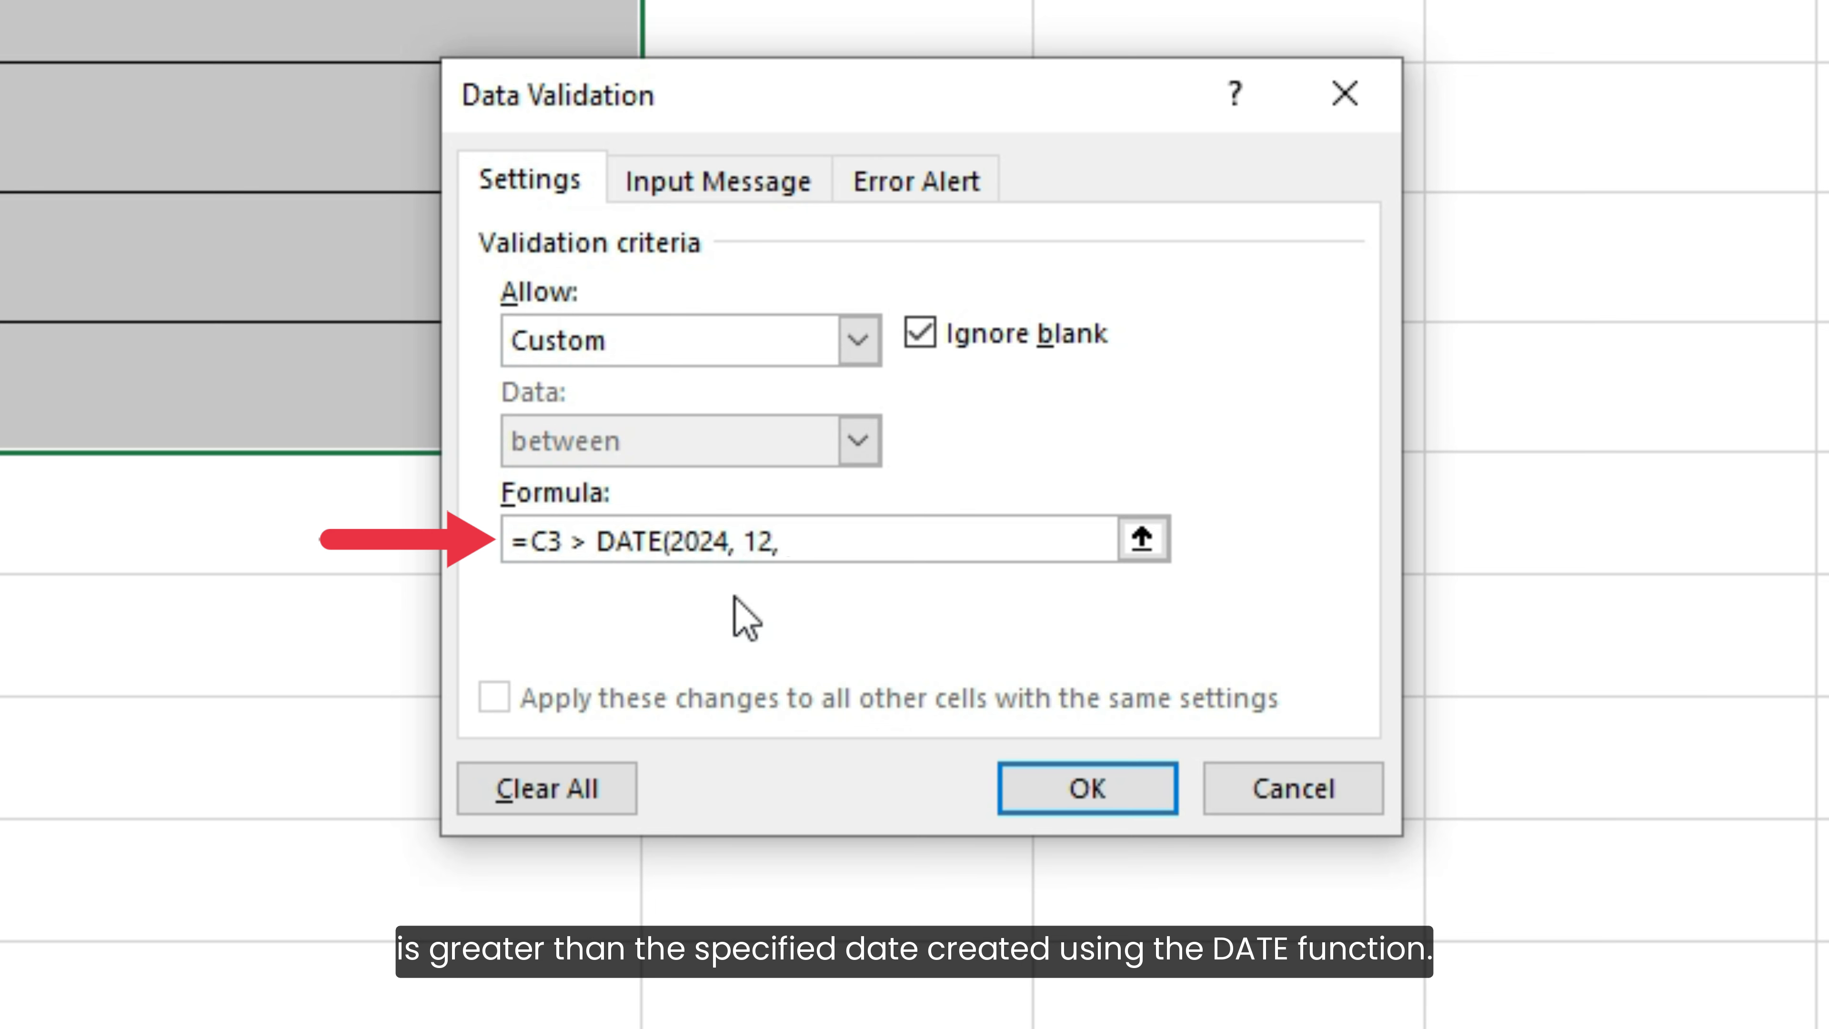
type(")")
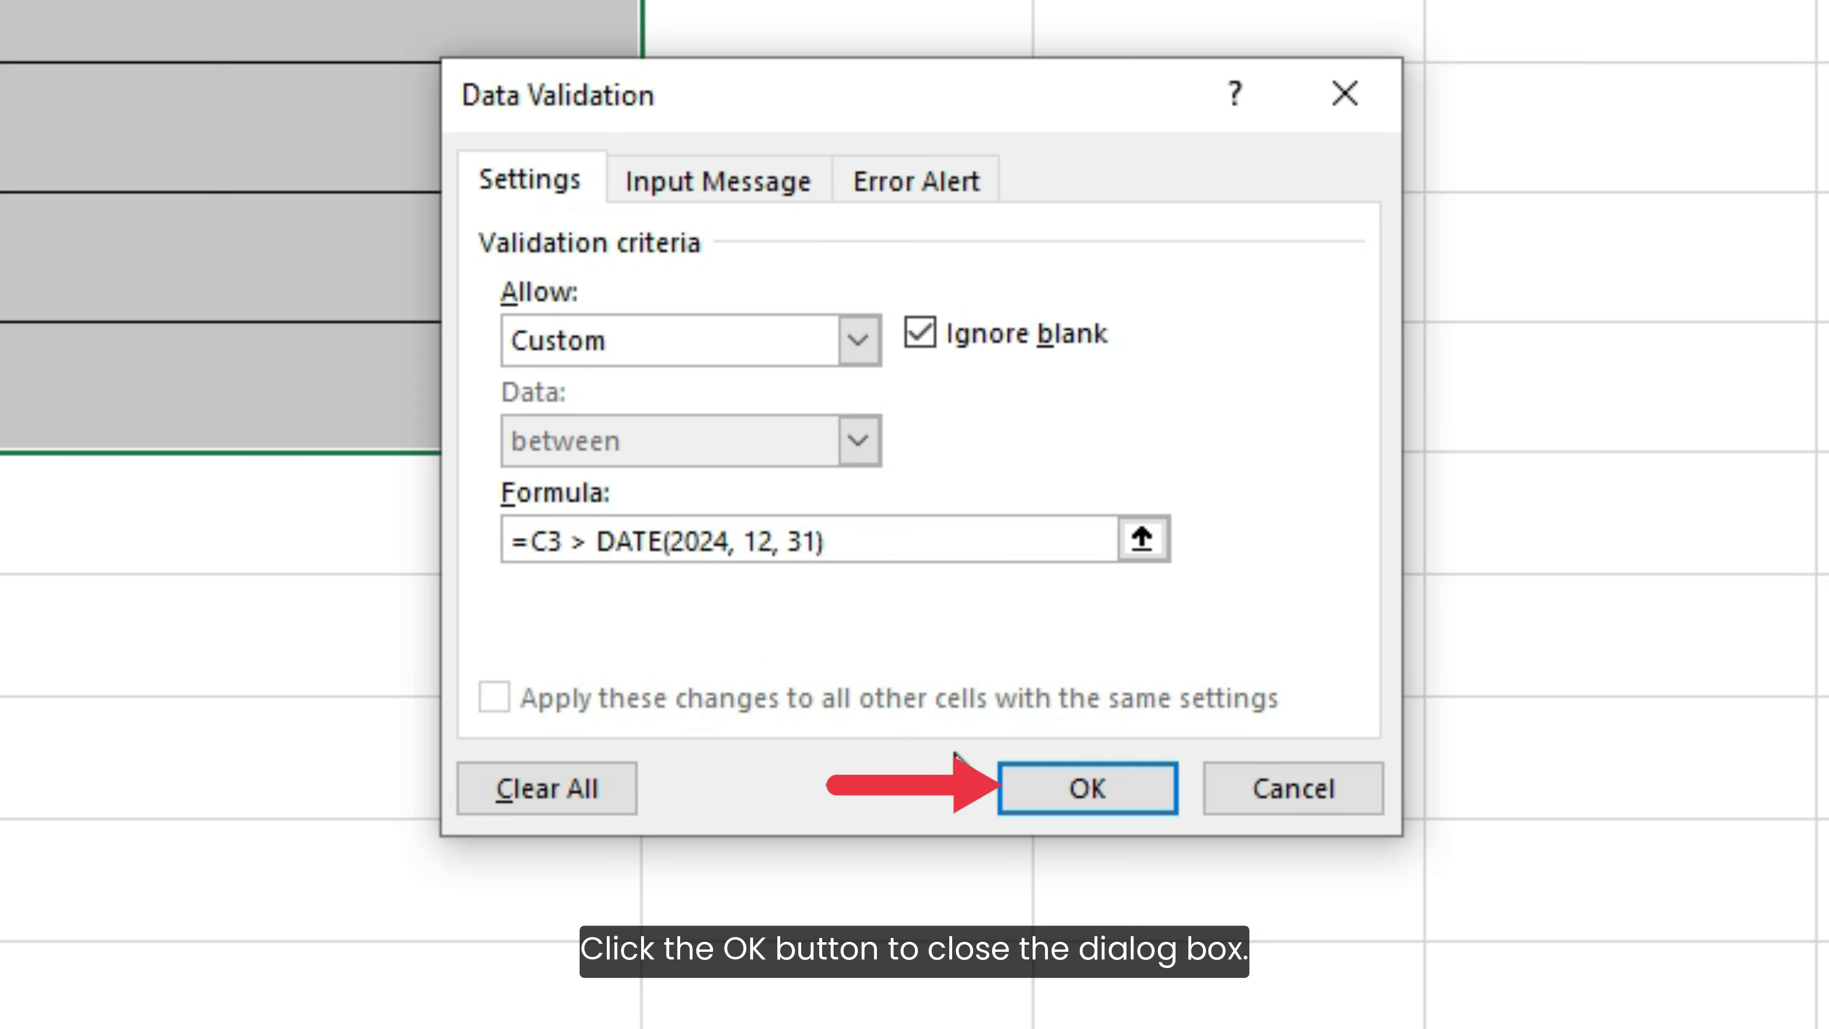
left_click(1044, 792)
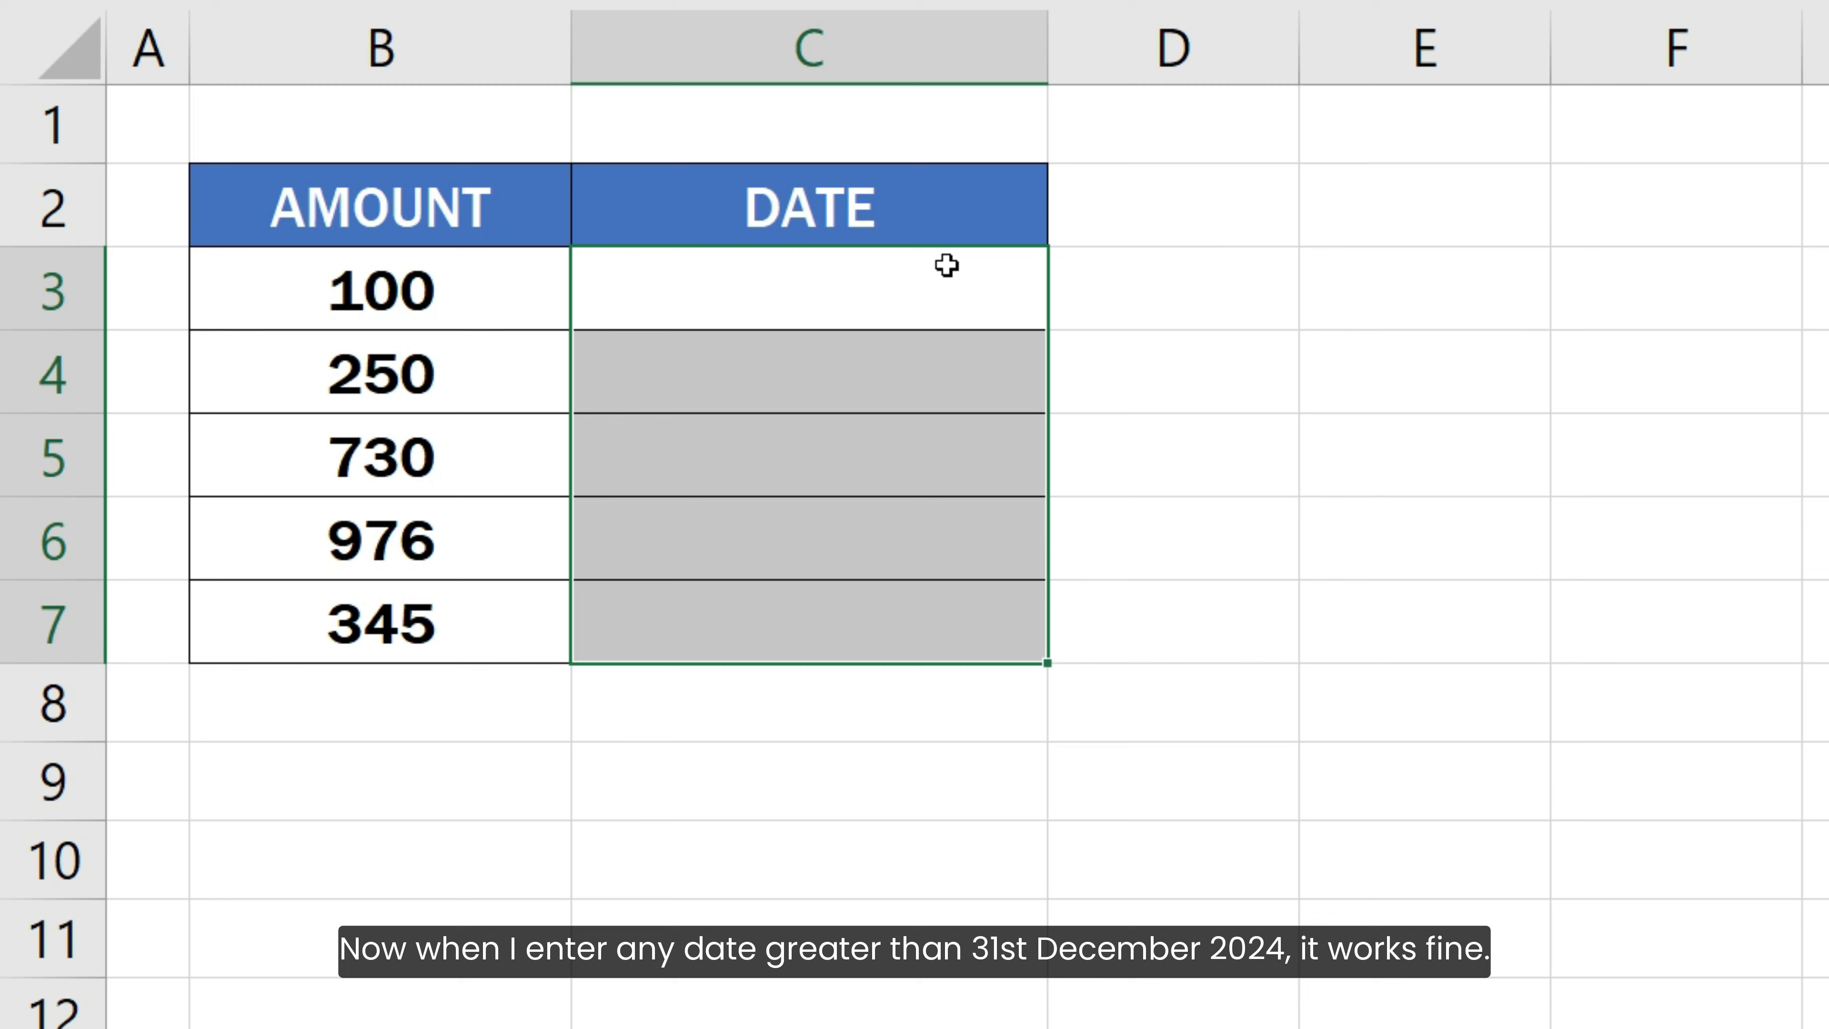
Enter the date 1-Jan-2025 in cell C3 for the amount 100.
left_click(872, 233)
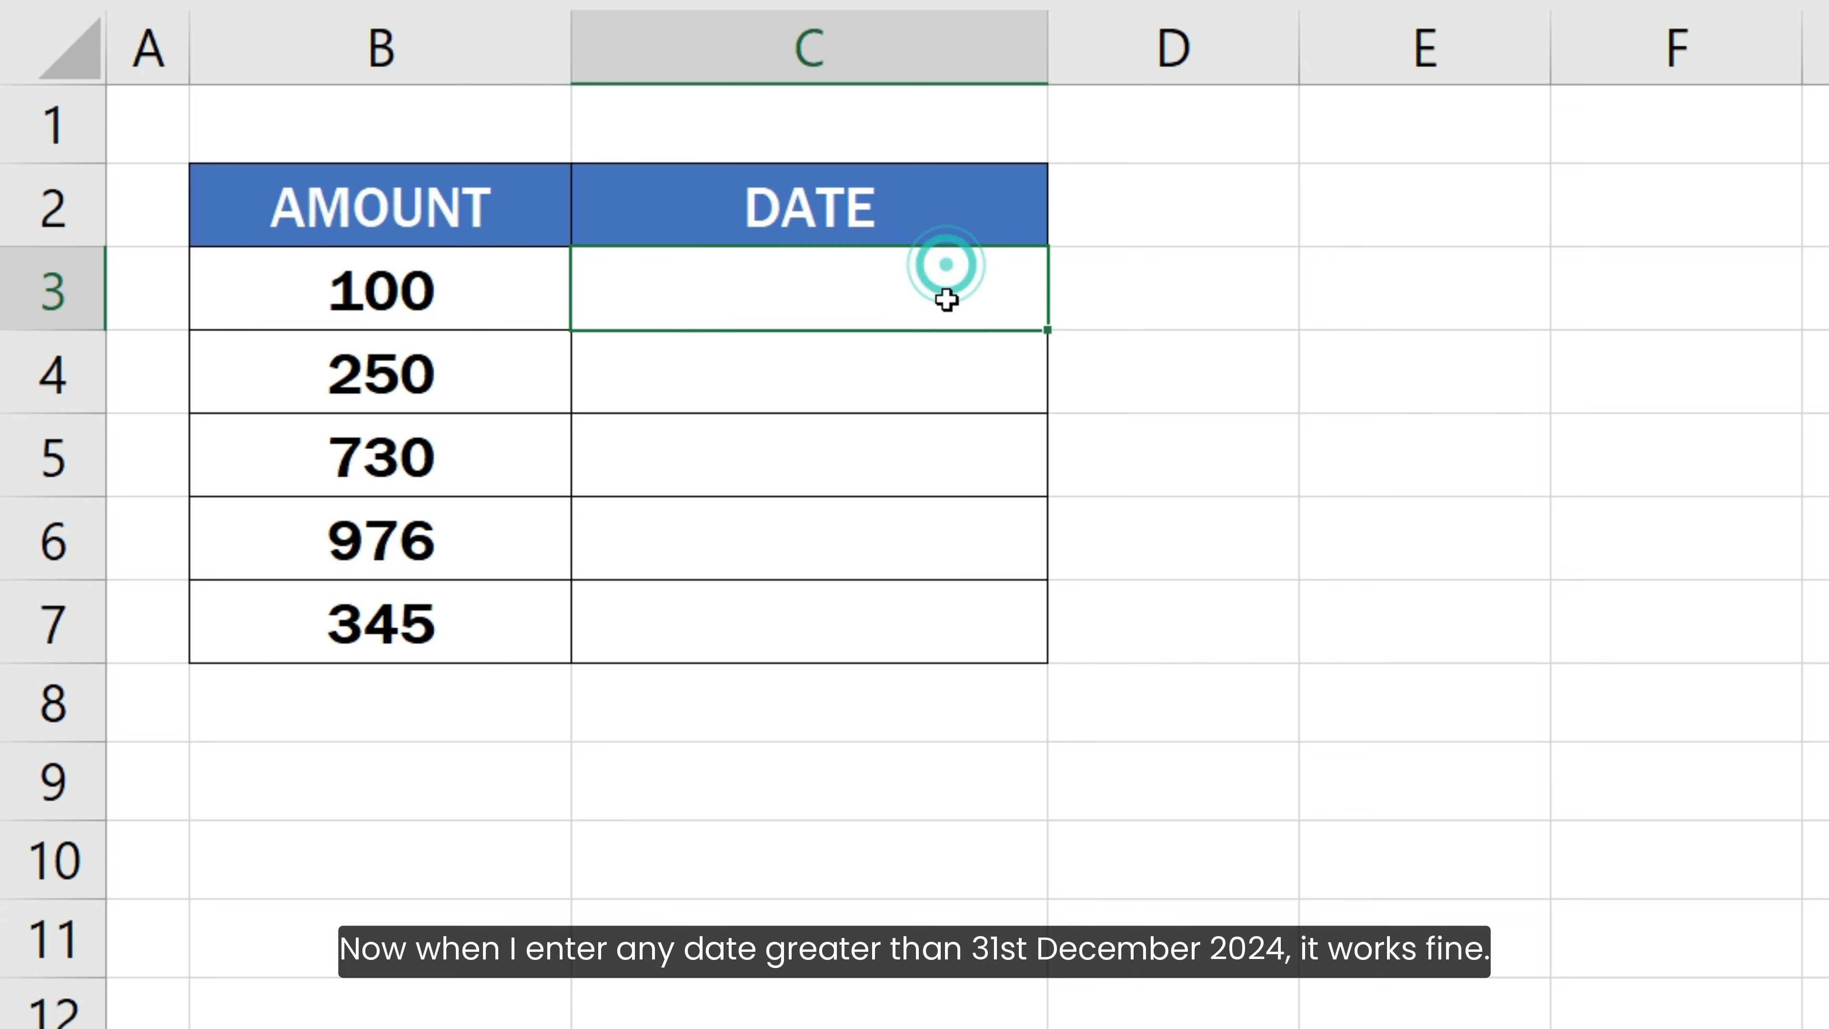
type("1-")
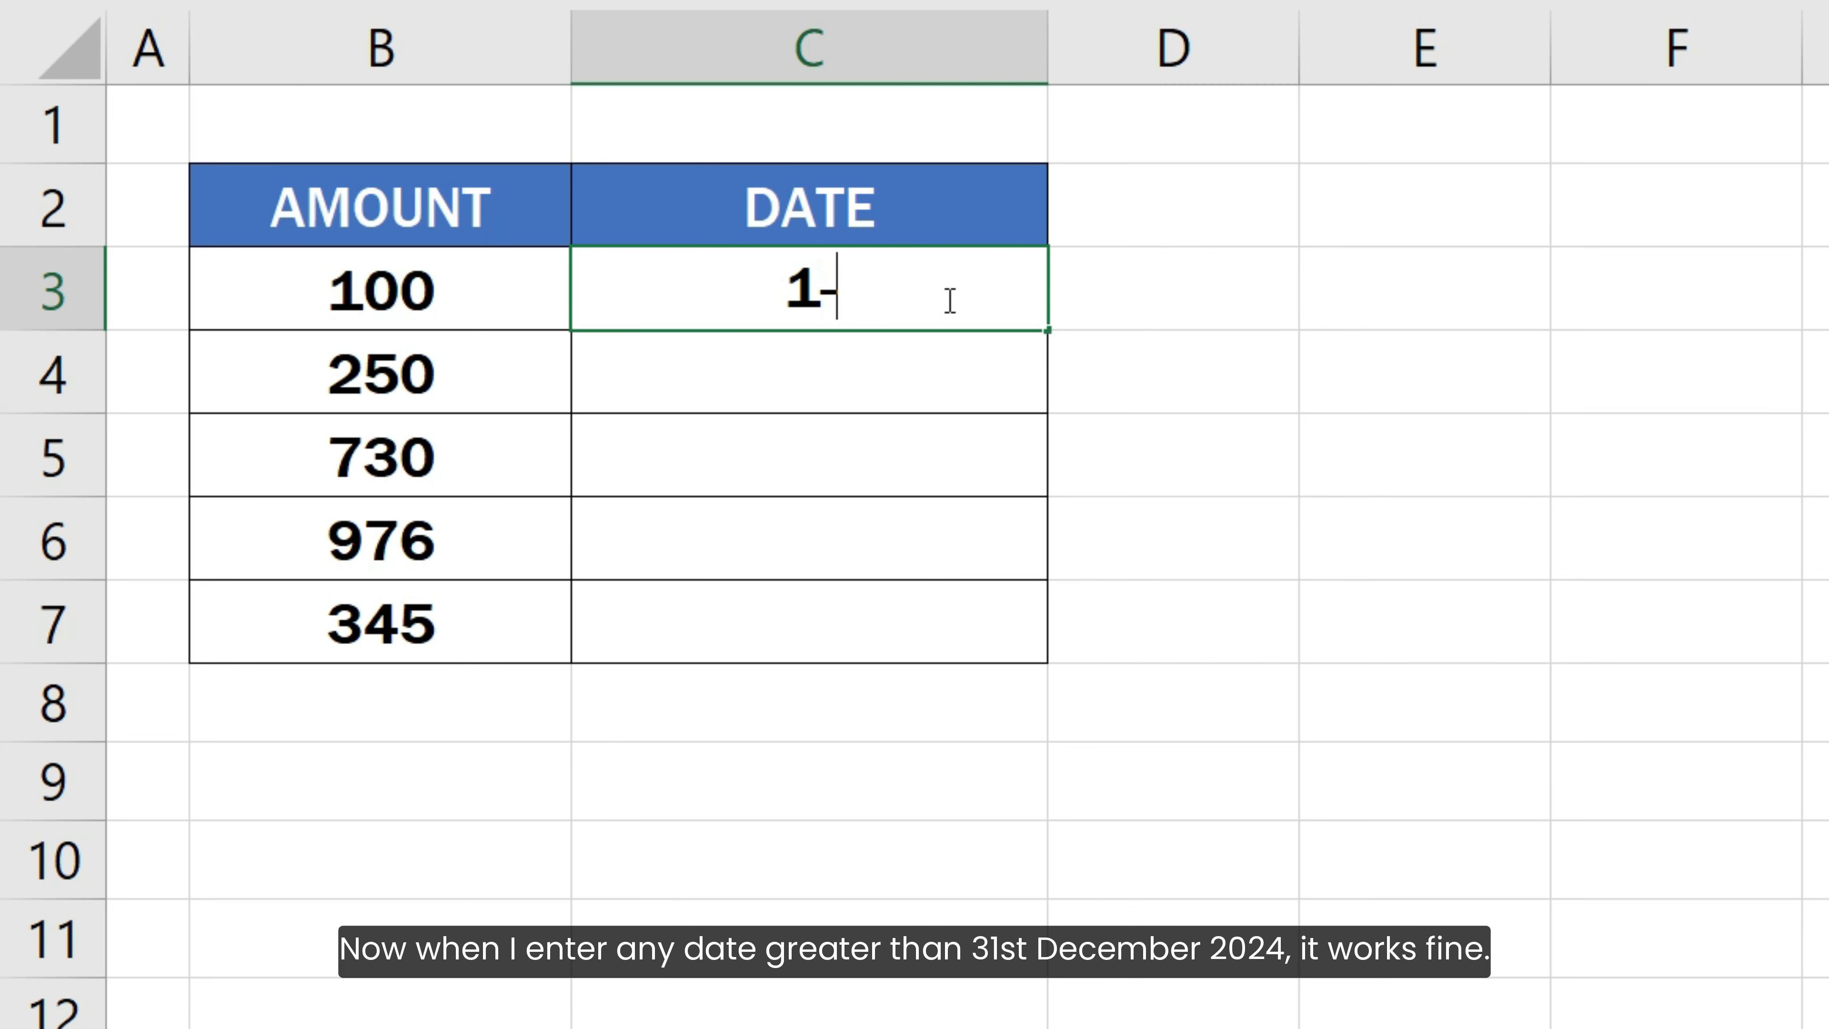
type("Jan-2025")
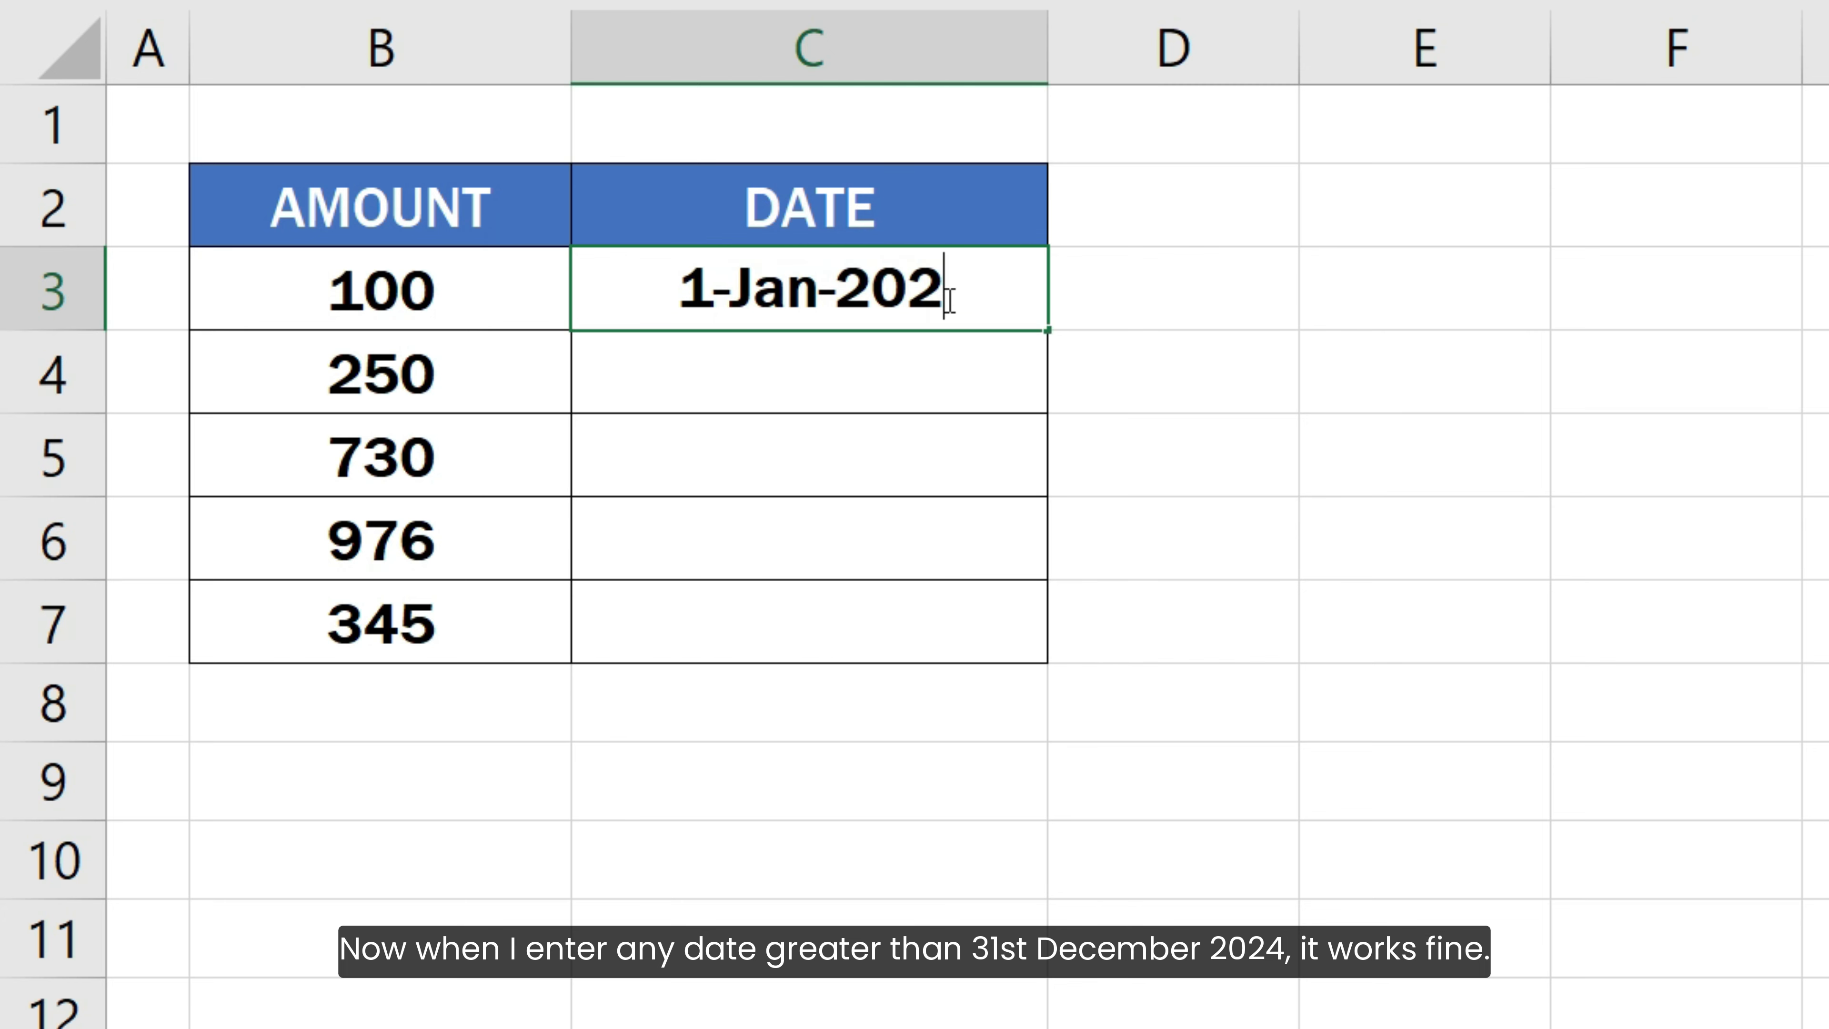
key("Return")
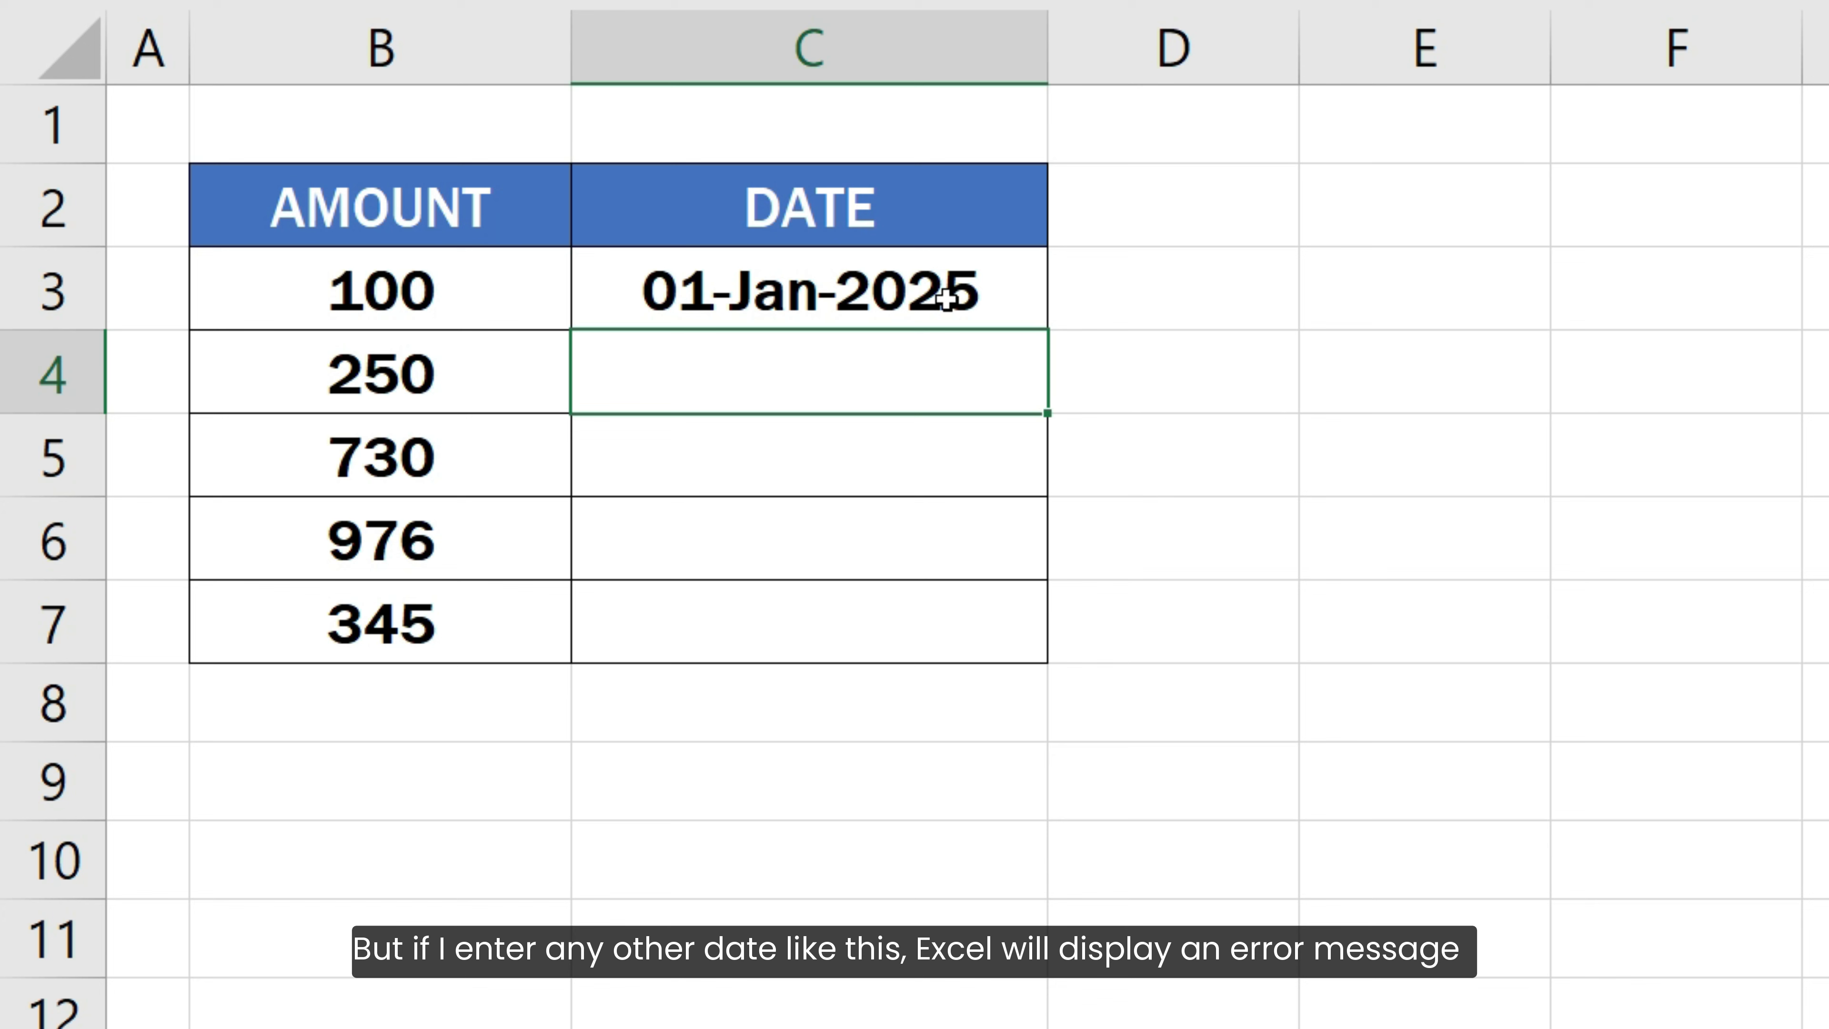
Try to enter 30-Dec-2024 in cell C4 to test the validation rule, and discard the entry.
type("30-De")
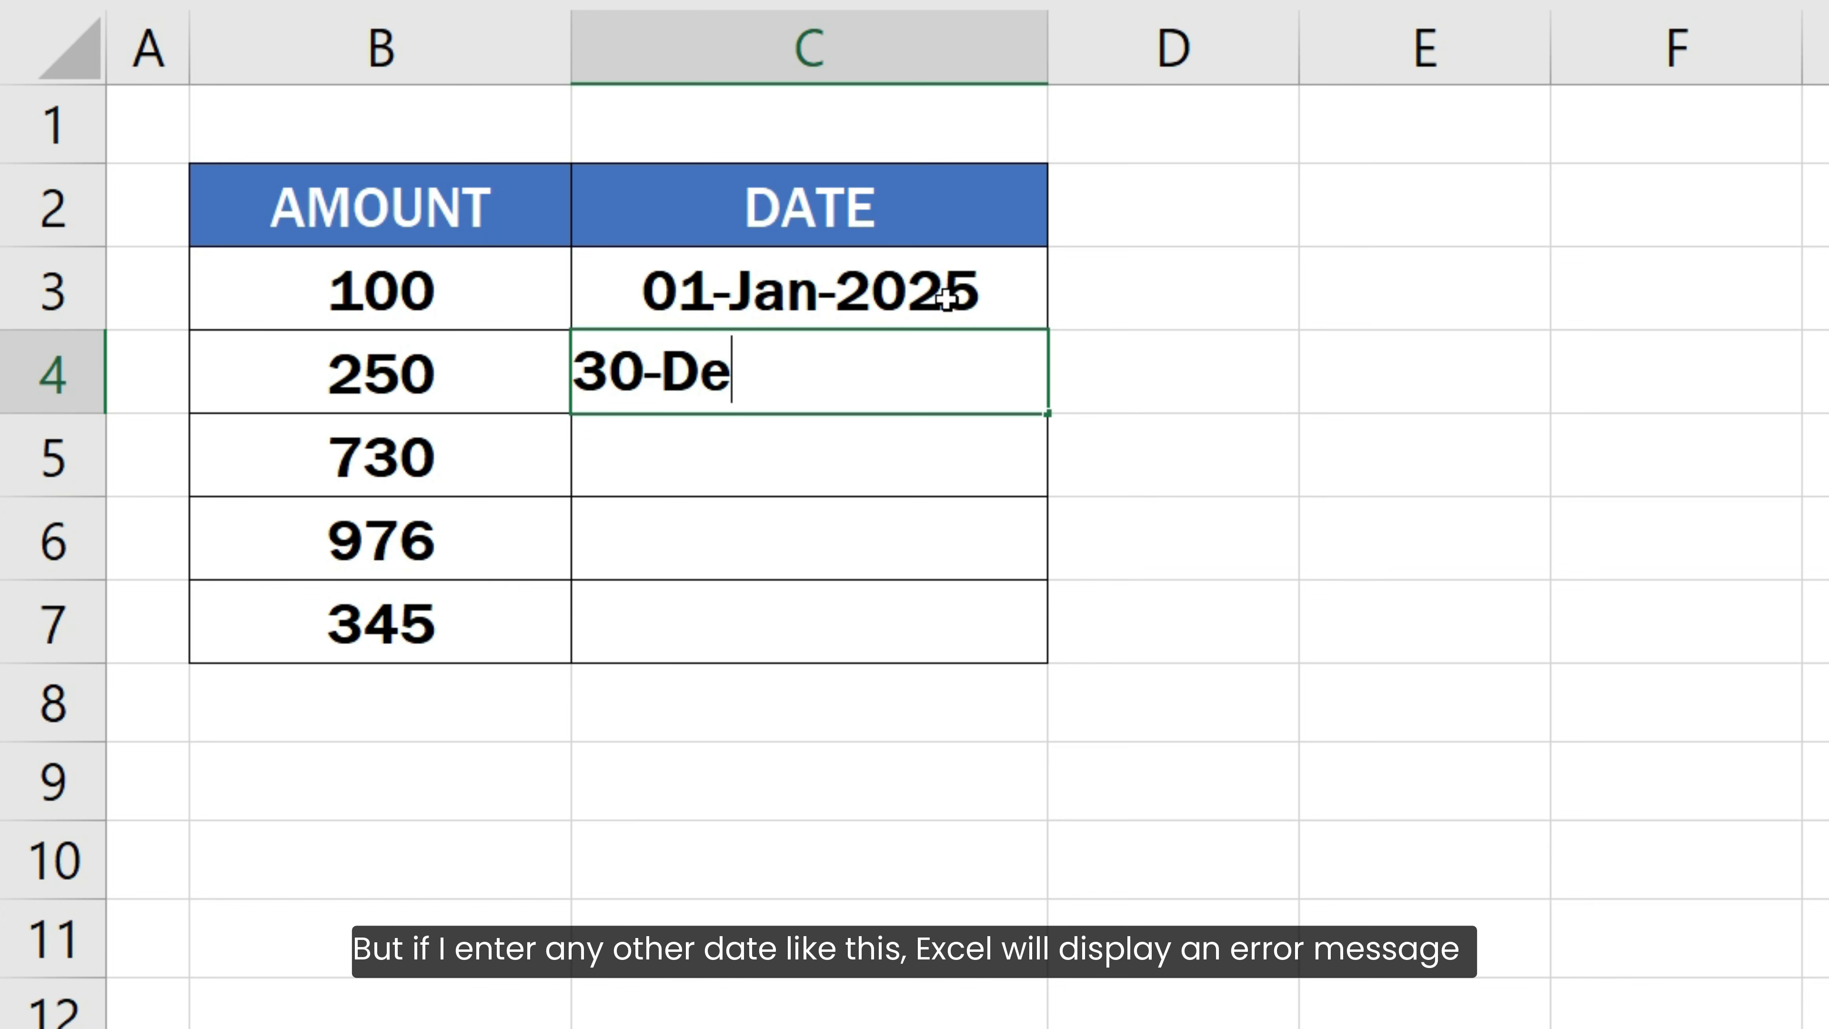
type("c-202")
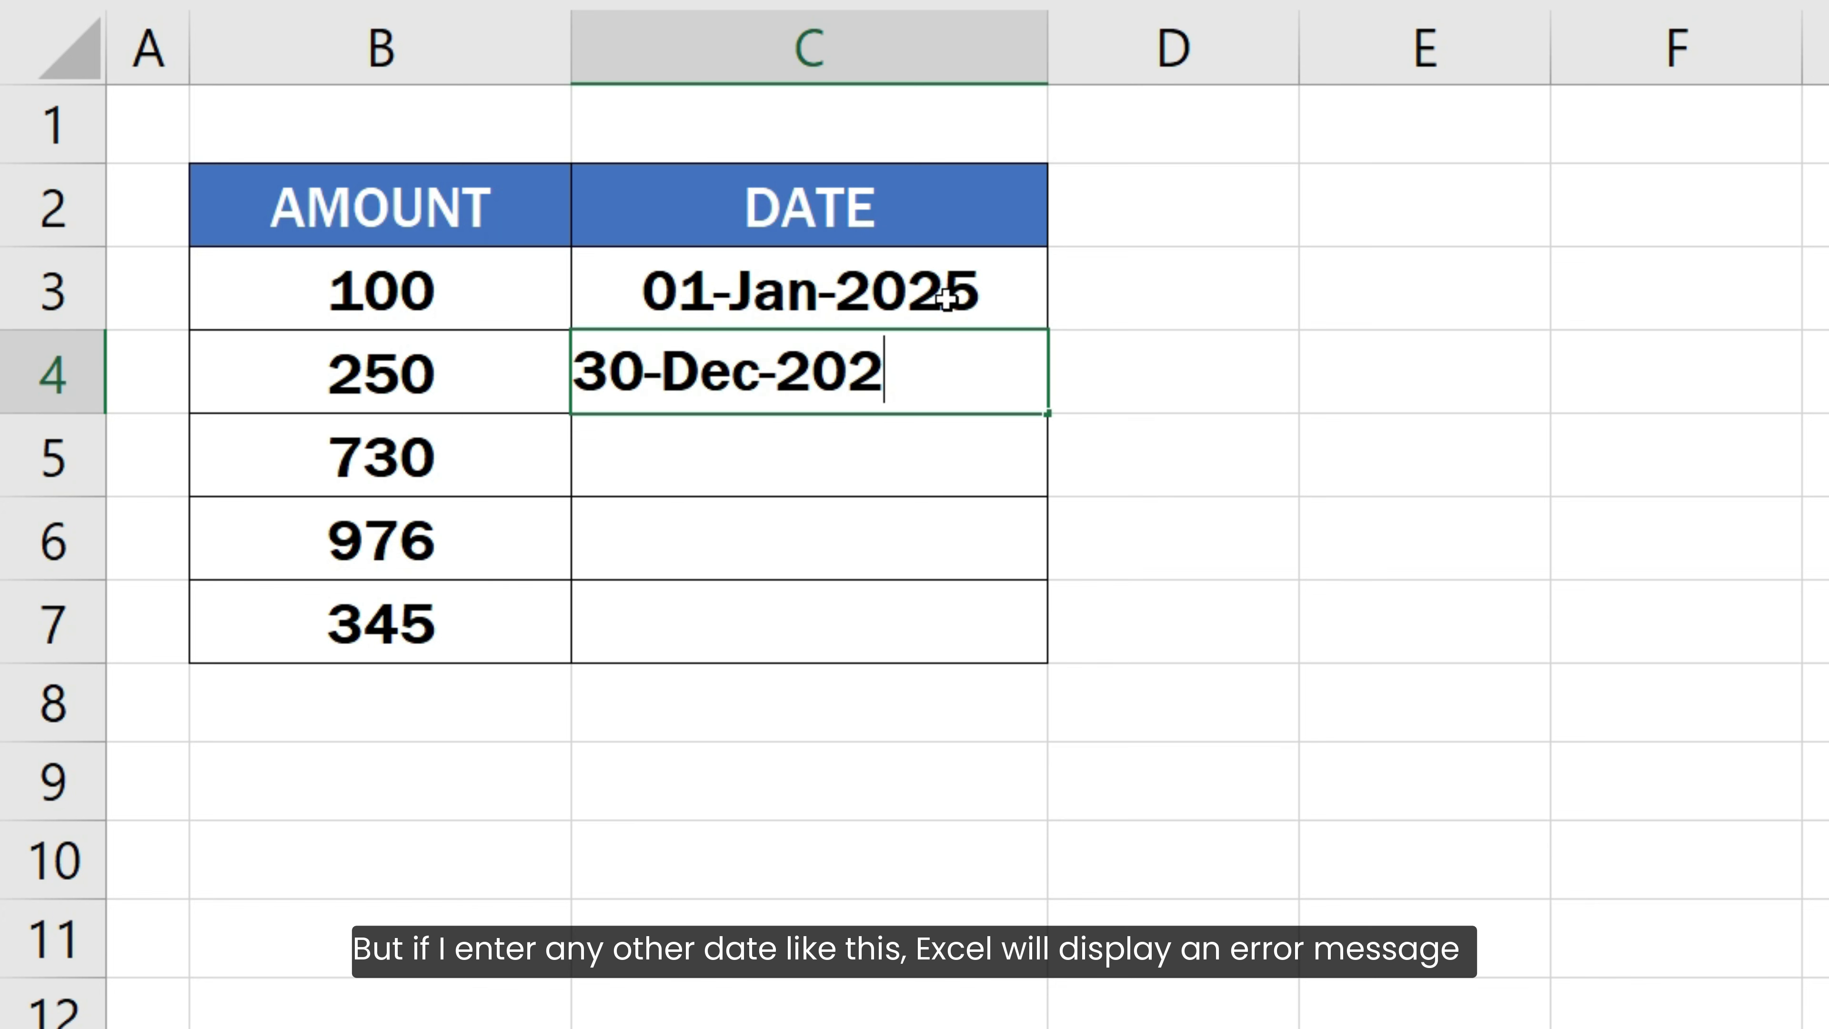
type("4")
key("Return")
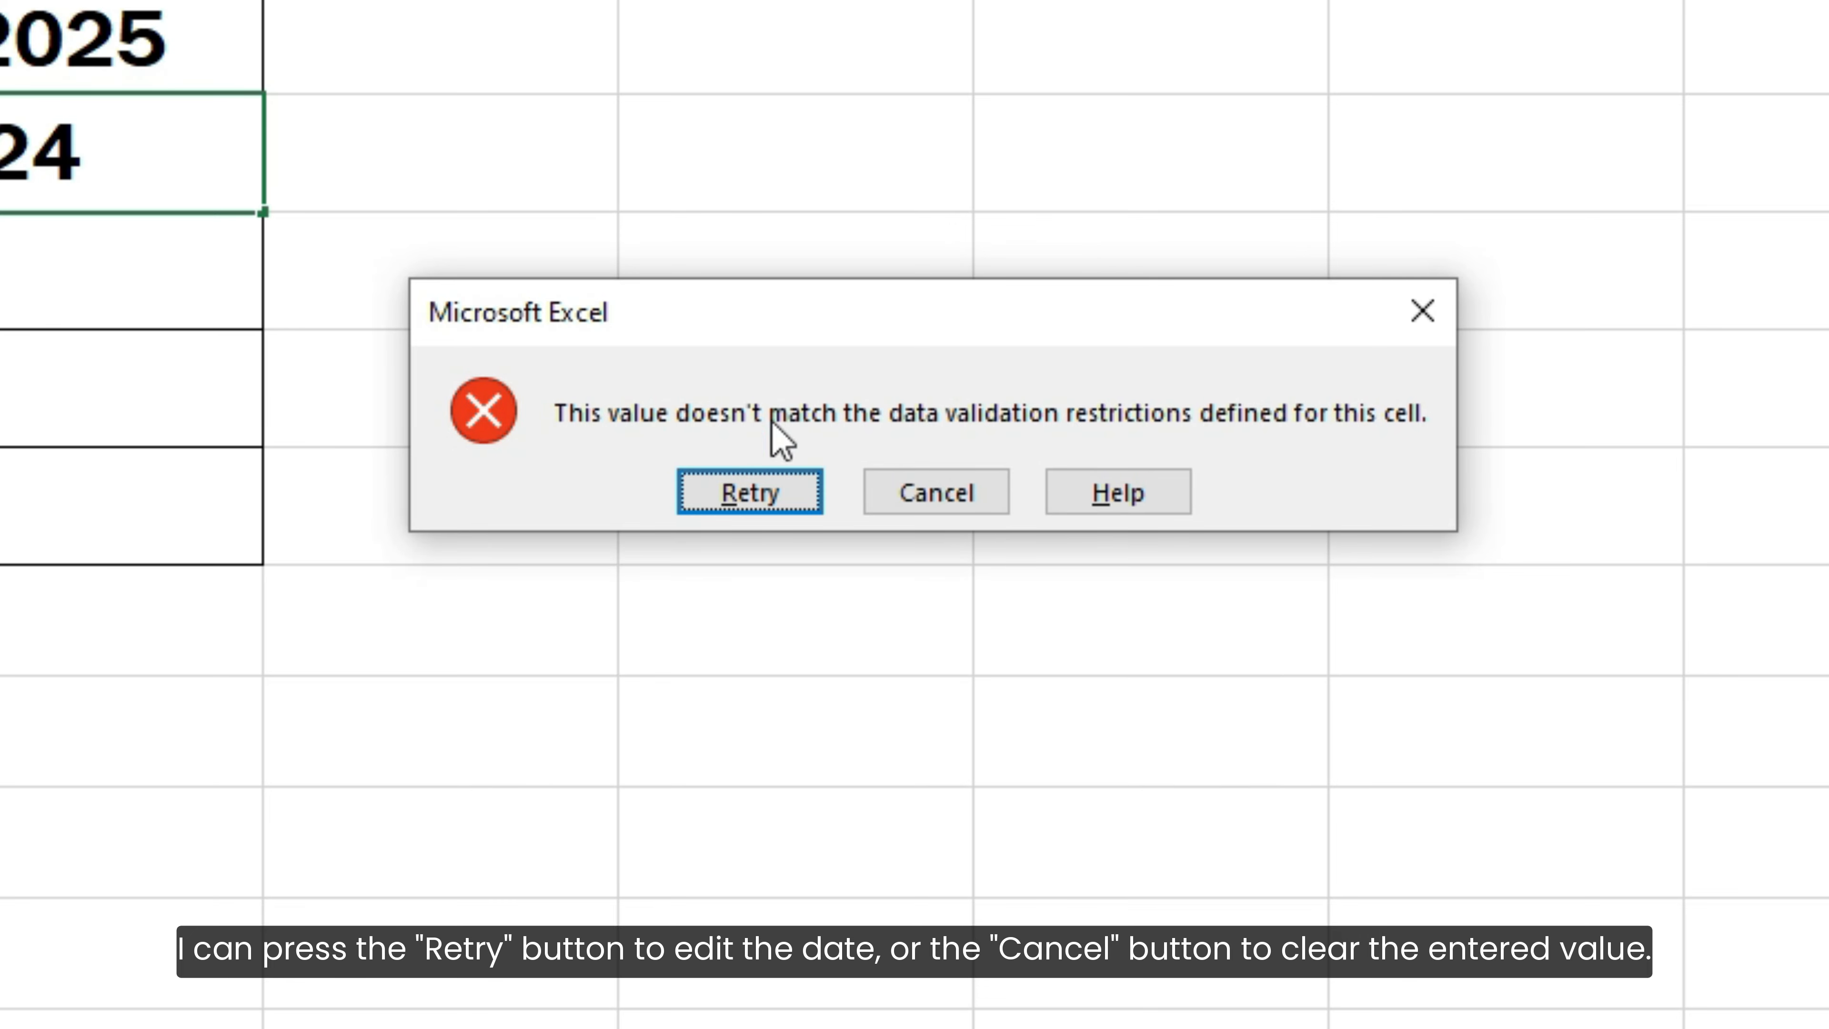
left_click(902, 491)
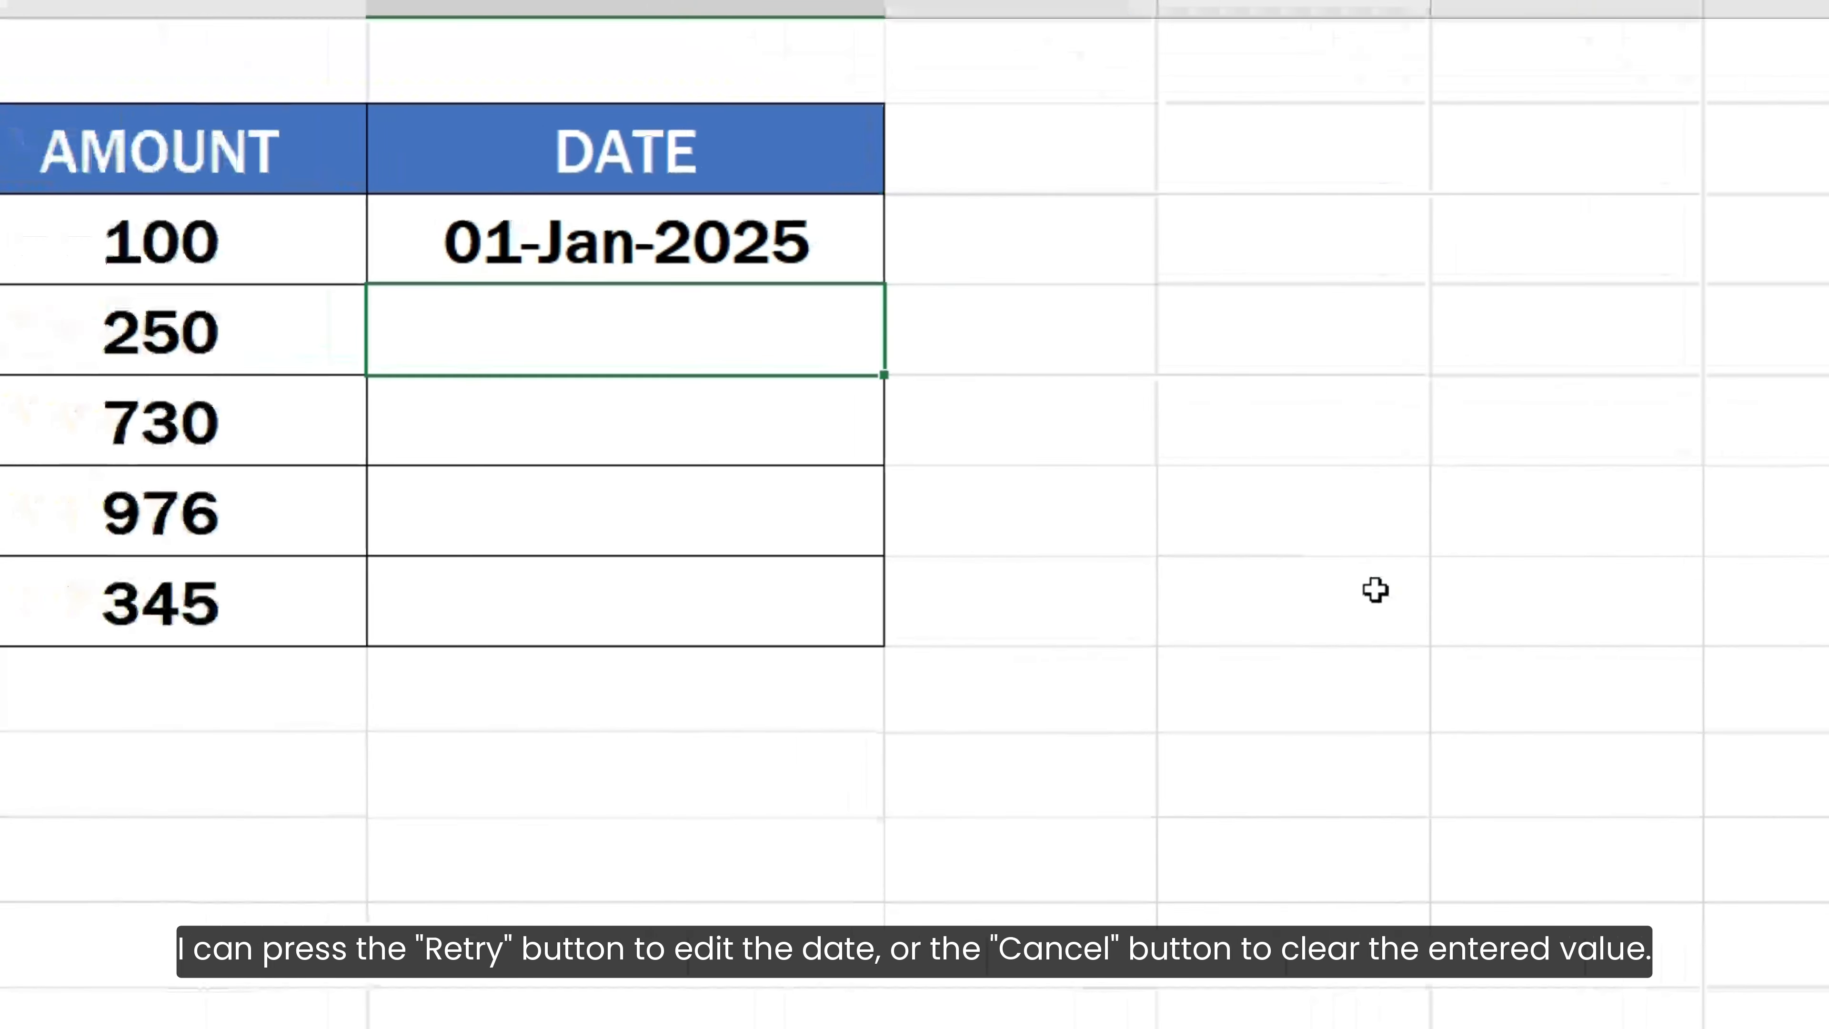
left_click(1168, 617)
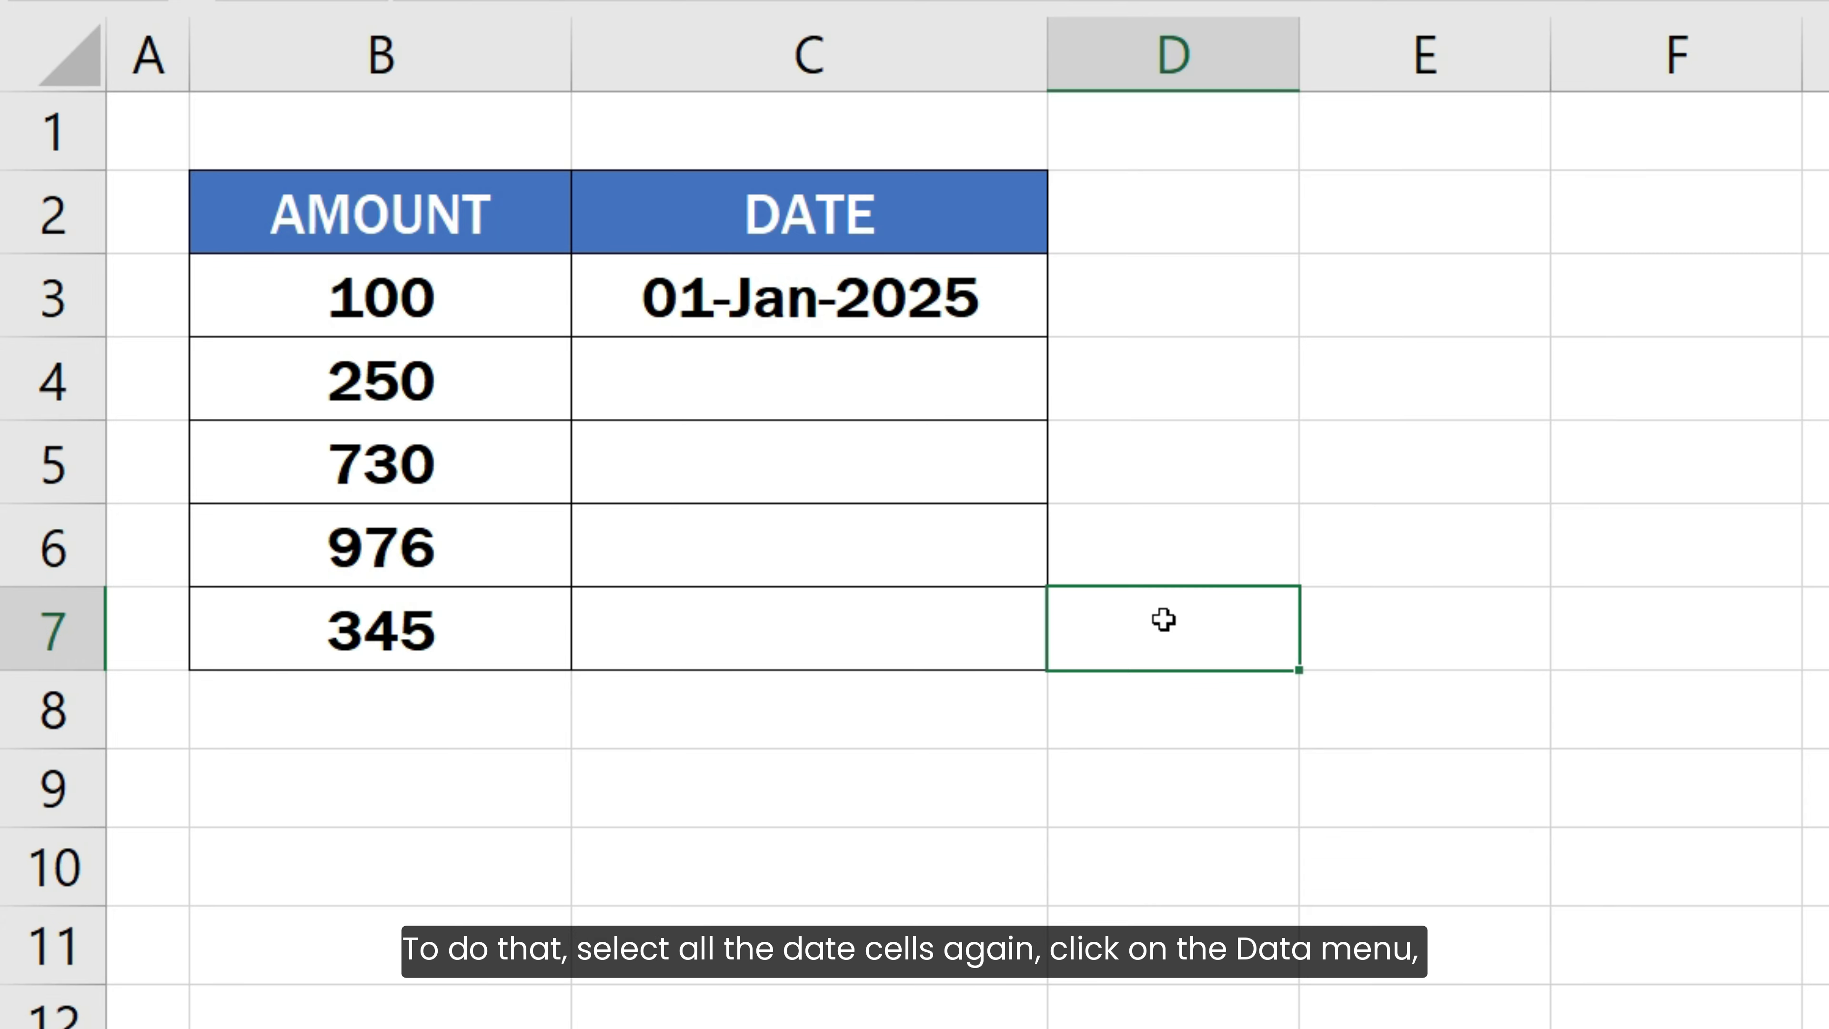
Reopen data validation for cells C3:C7 and set the error alert title to "Invalid date".
left_click_drag(964, 327, 931, 629)
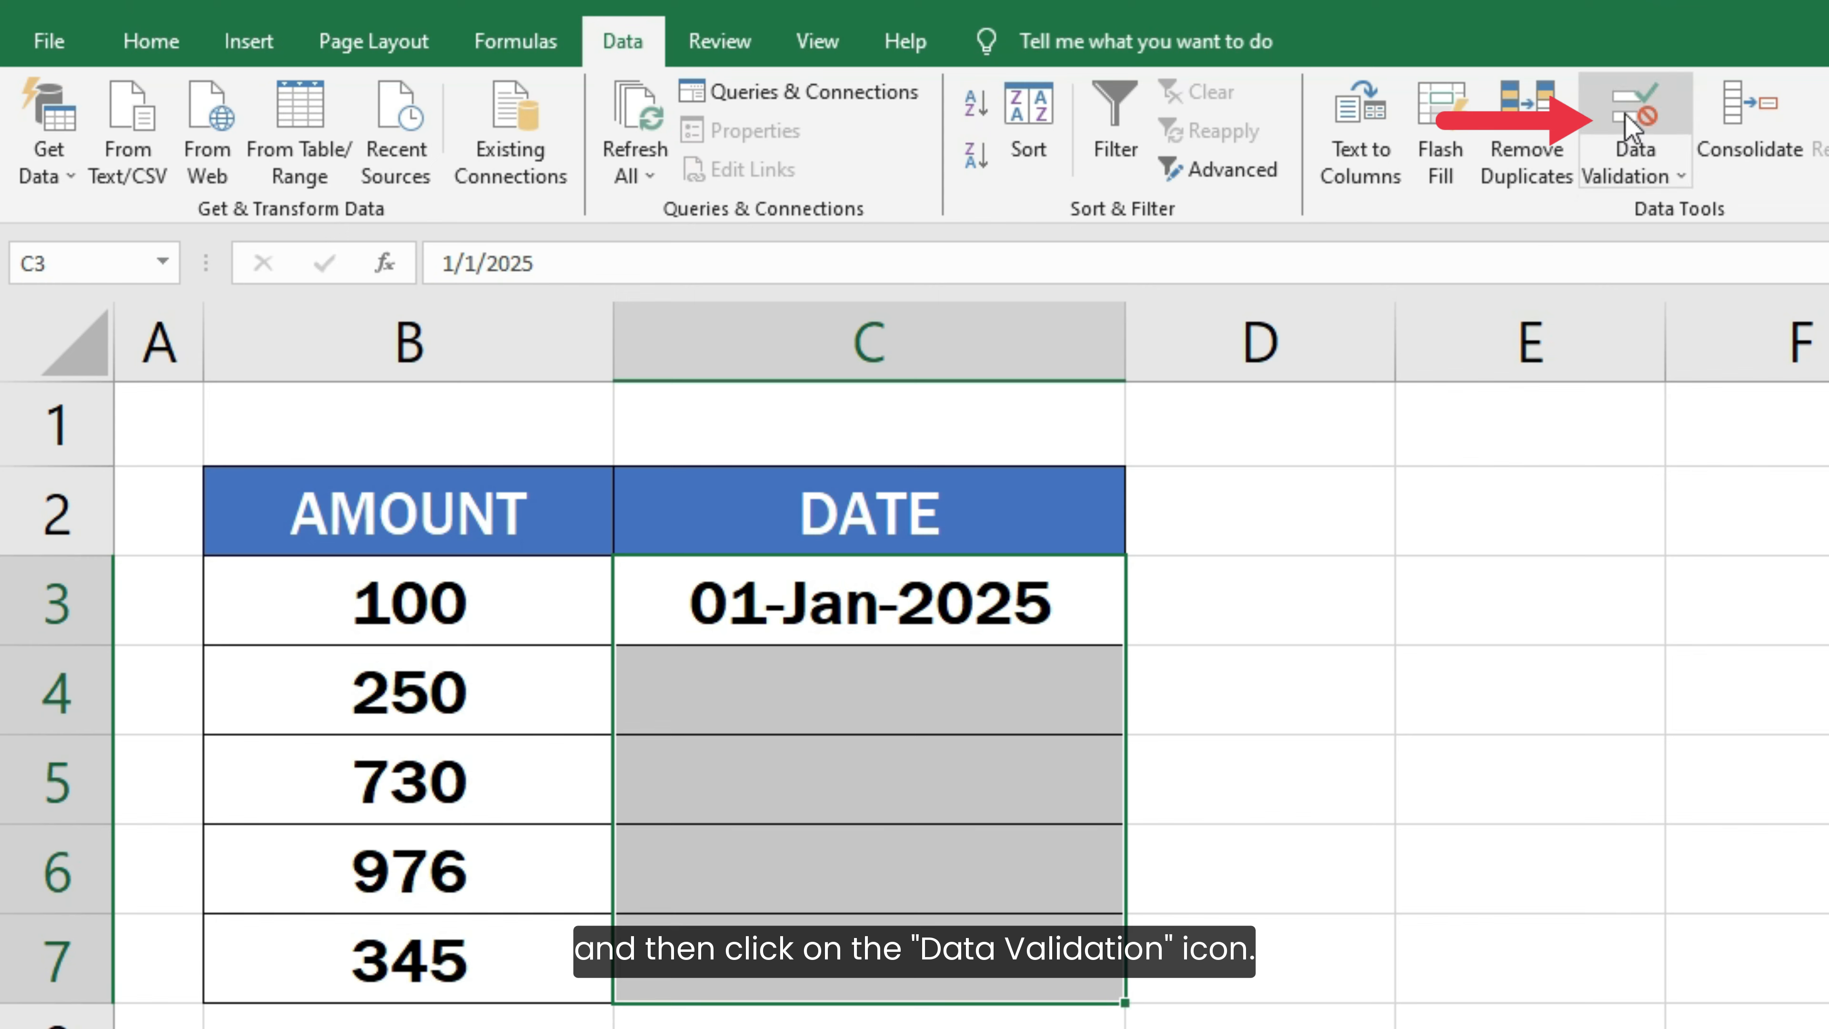
left_click(1629, 127)
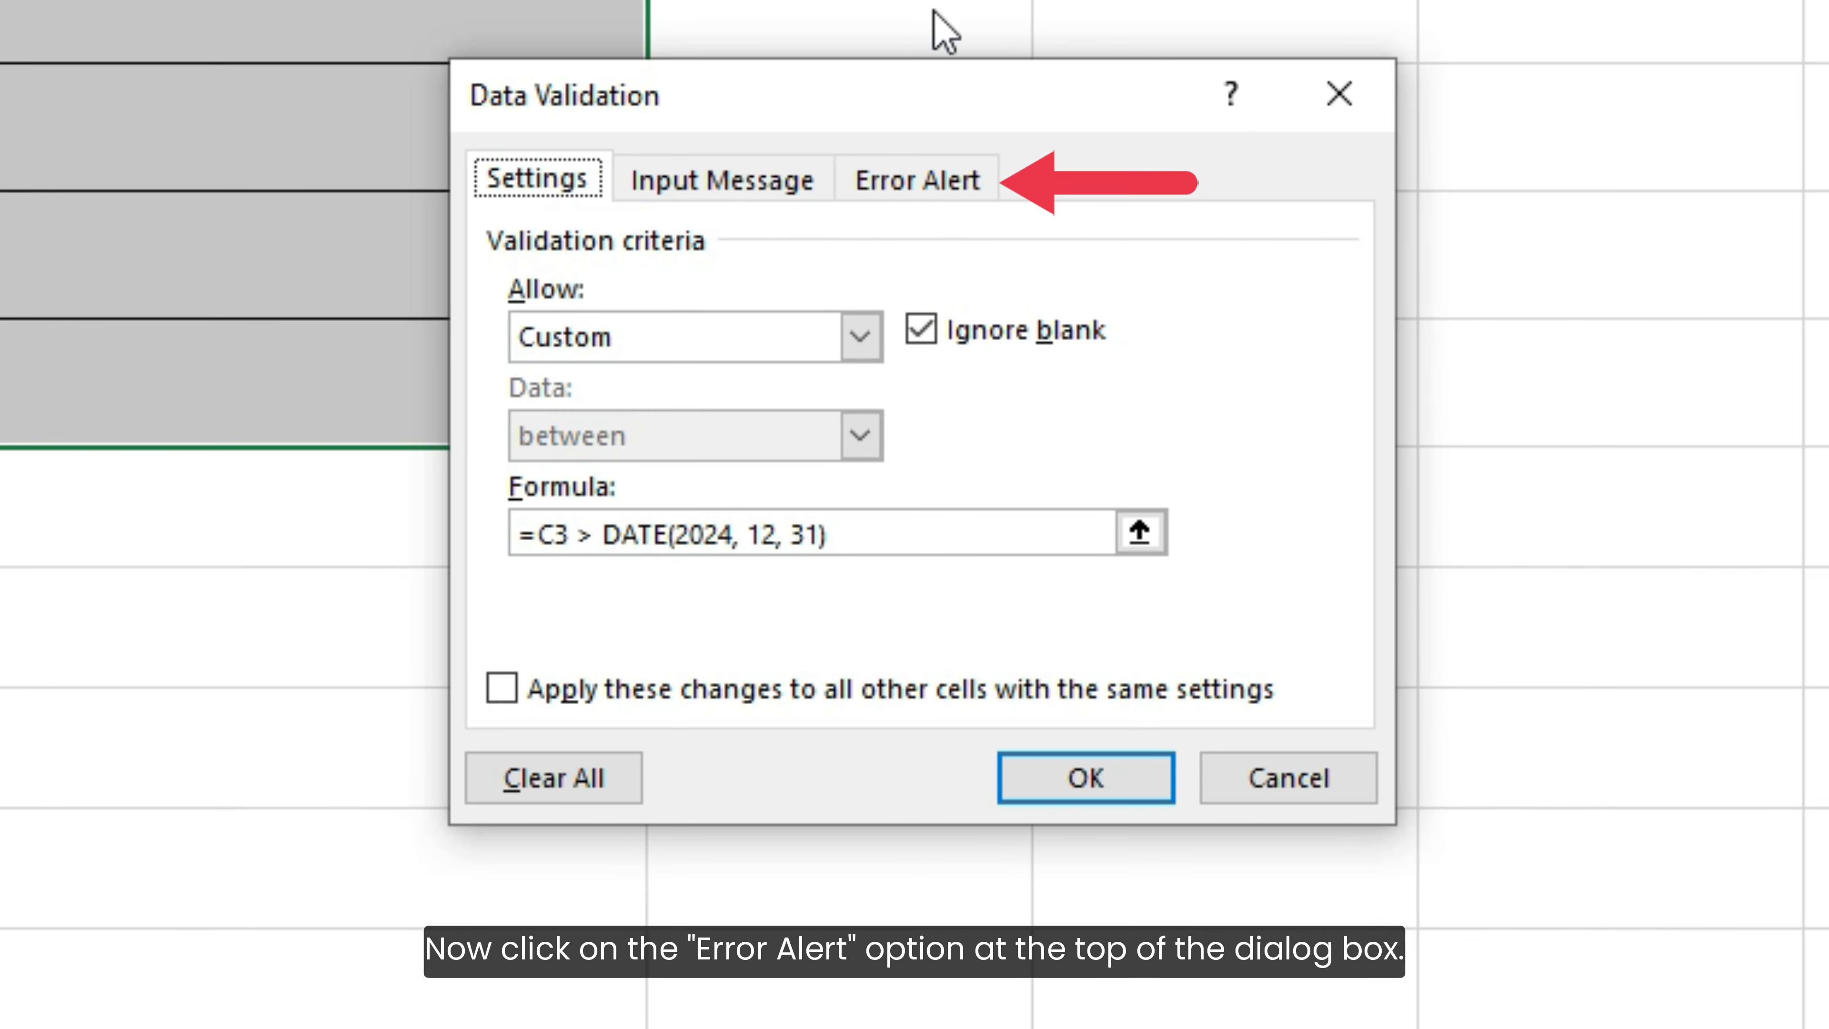
left_click(893, 196)
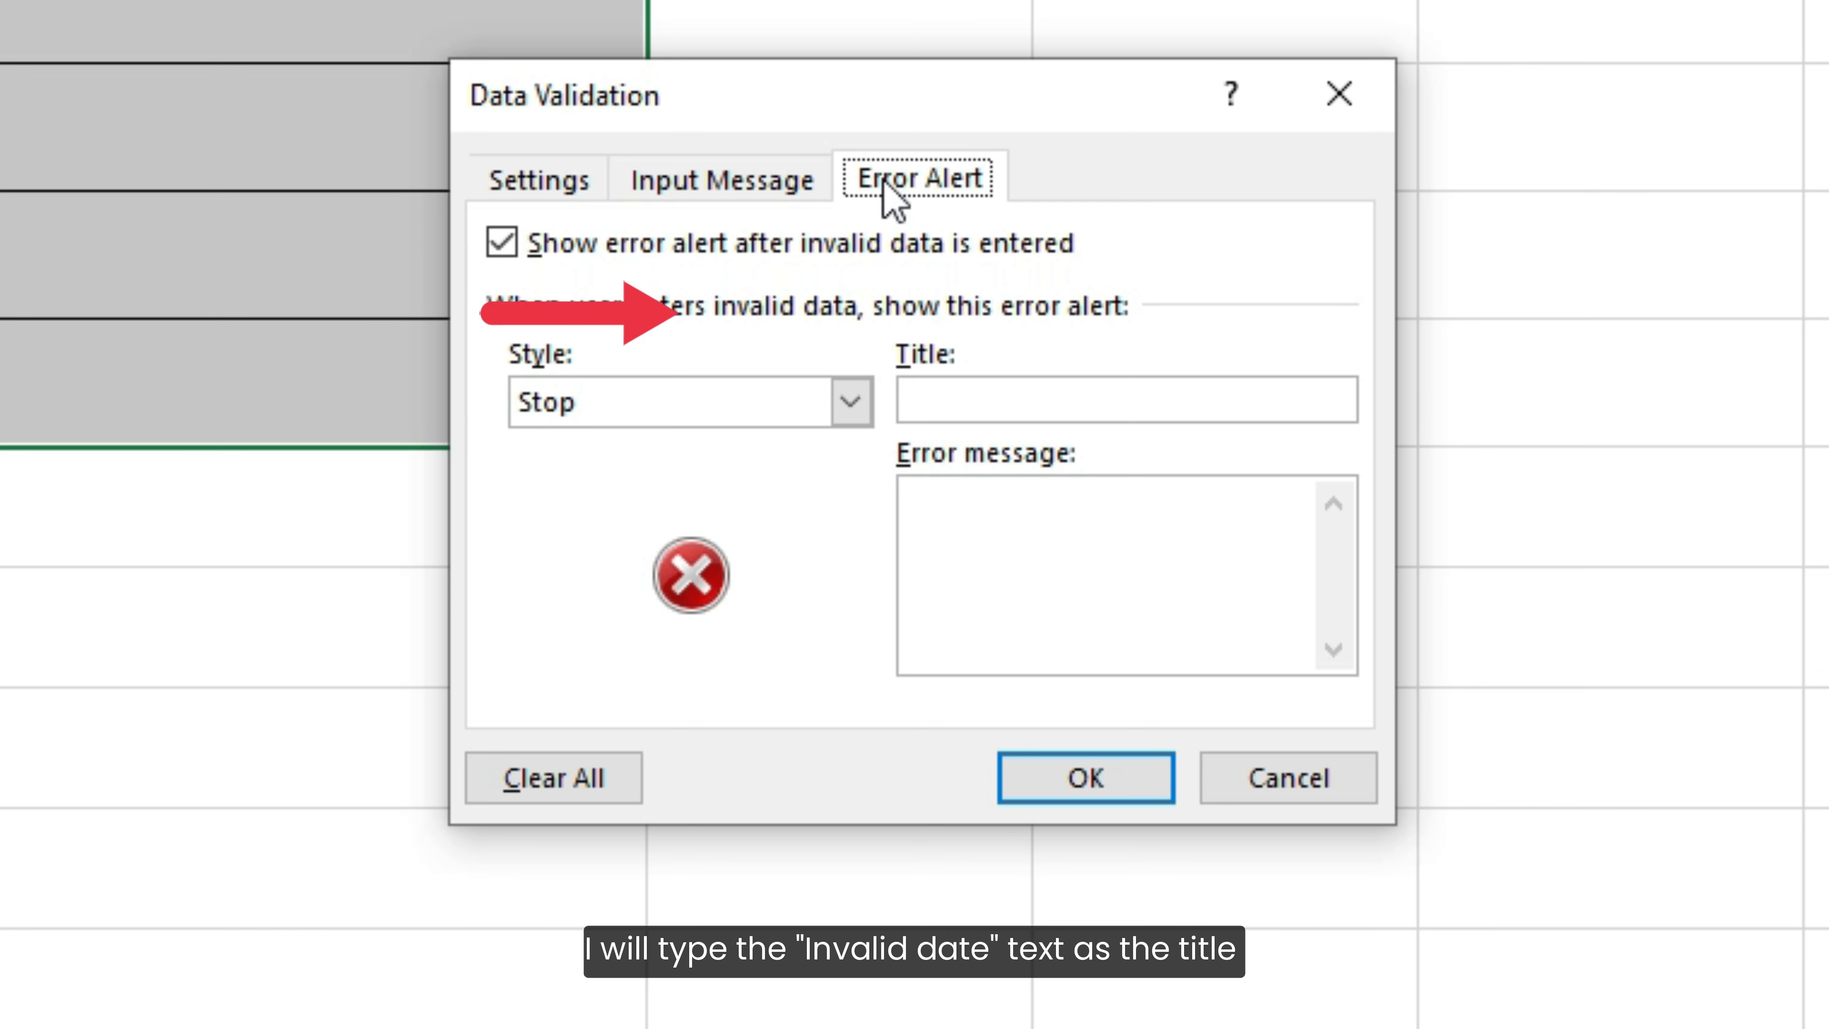
left_click(913, 401)
type("Invalid date")
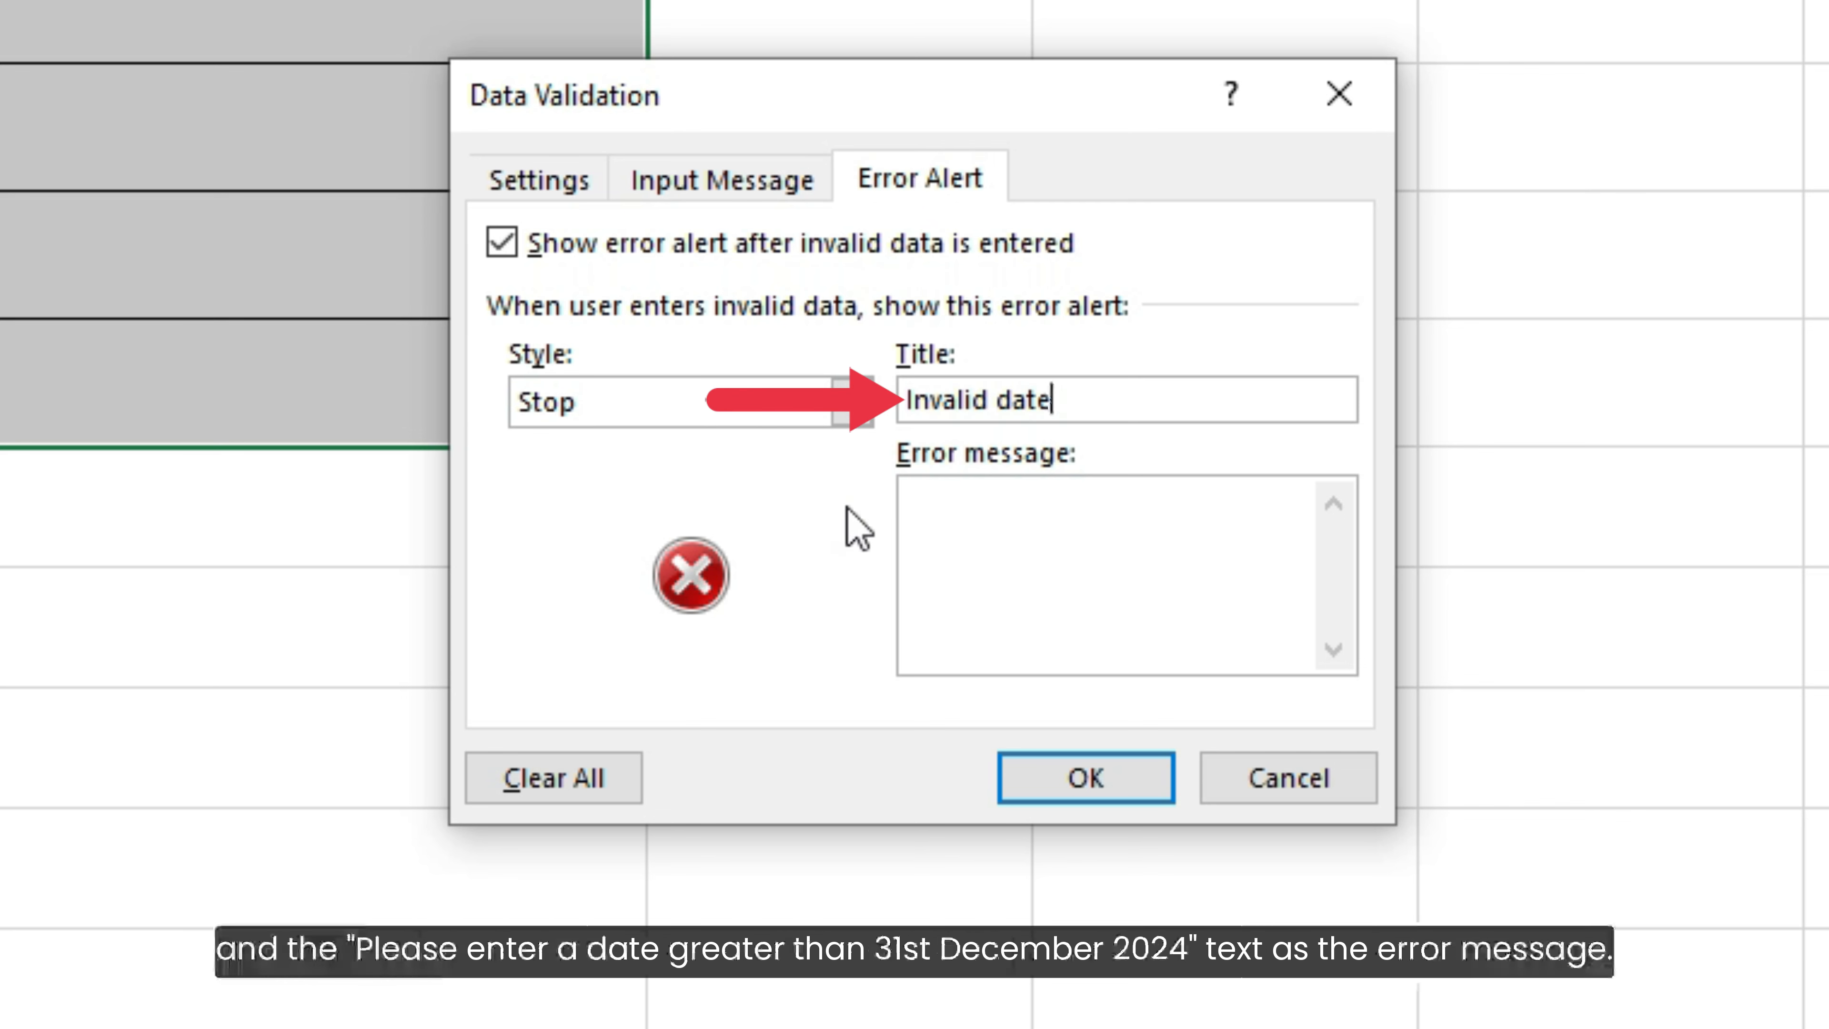
Set the alert's error message to "Please enter a date greater than 31st December 2024." and apply the validation settings.
left_click(917, 519)
type("Pl")
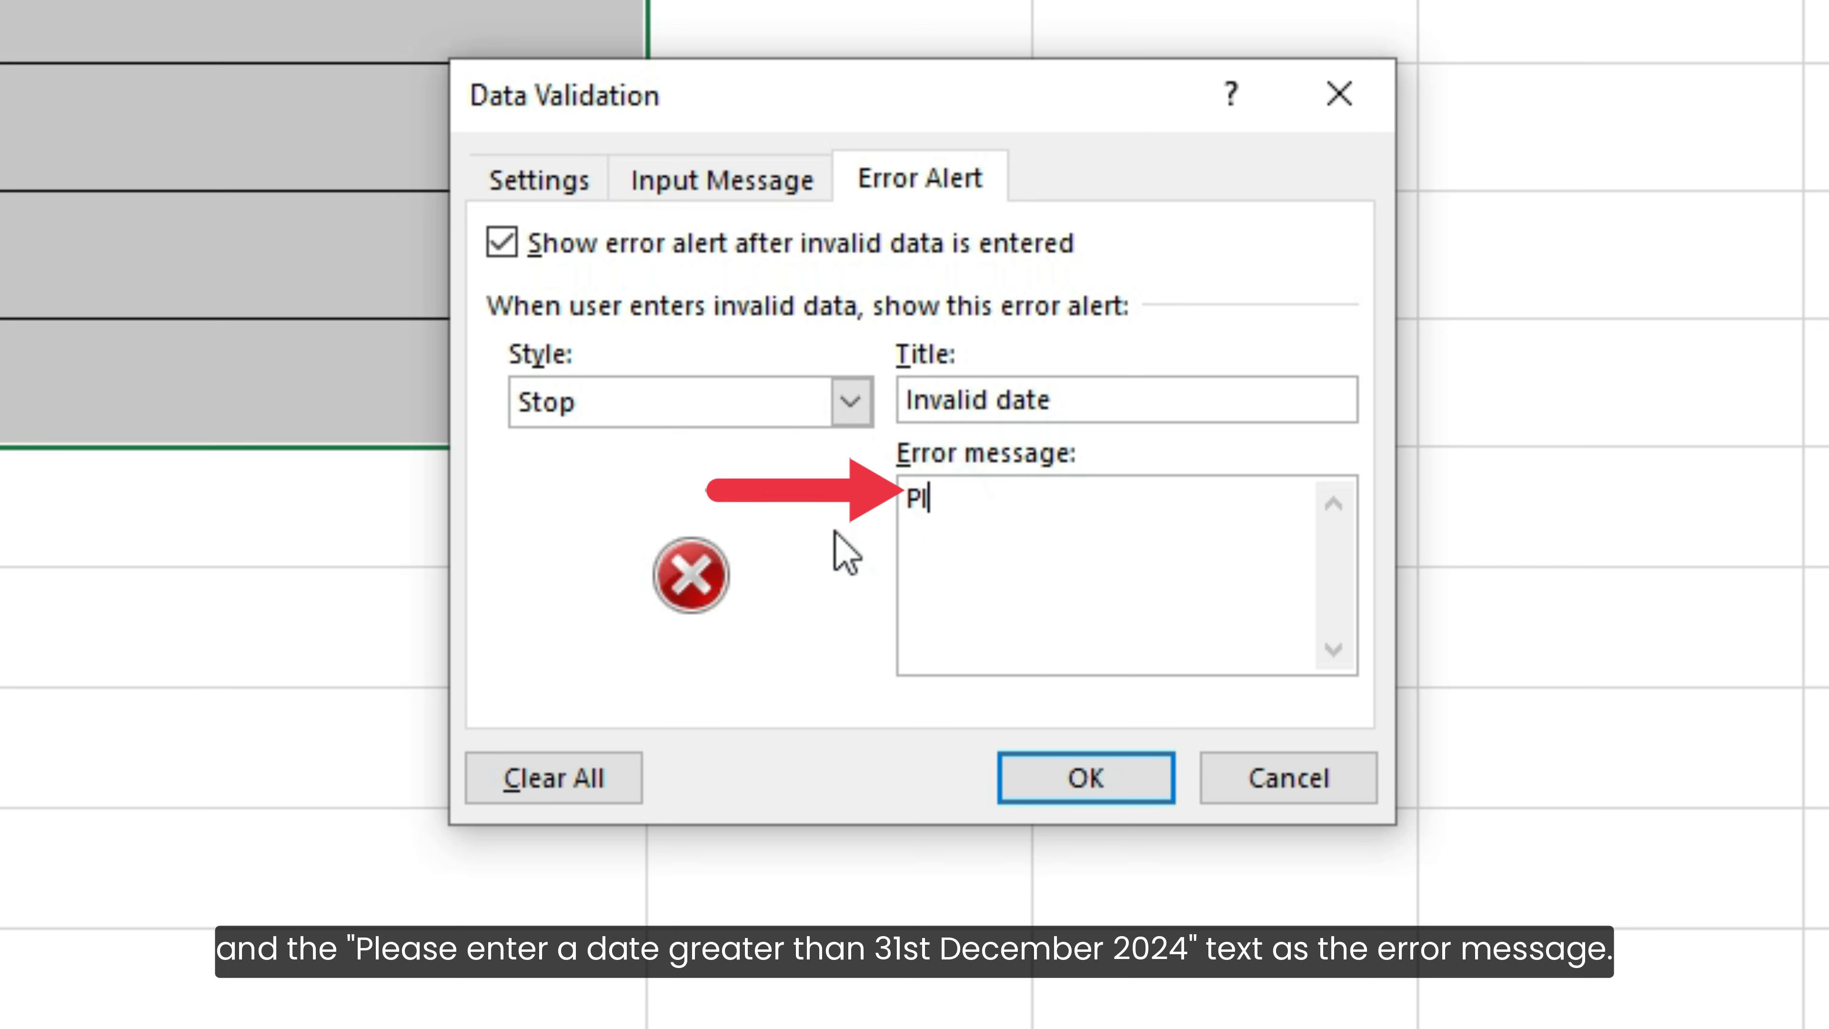
type("ease enter a date grea")
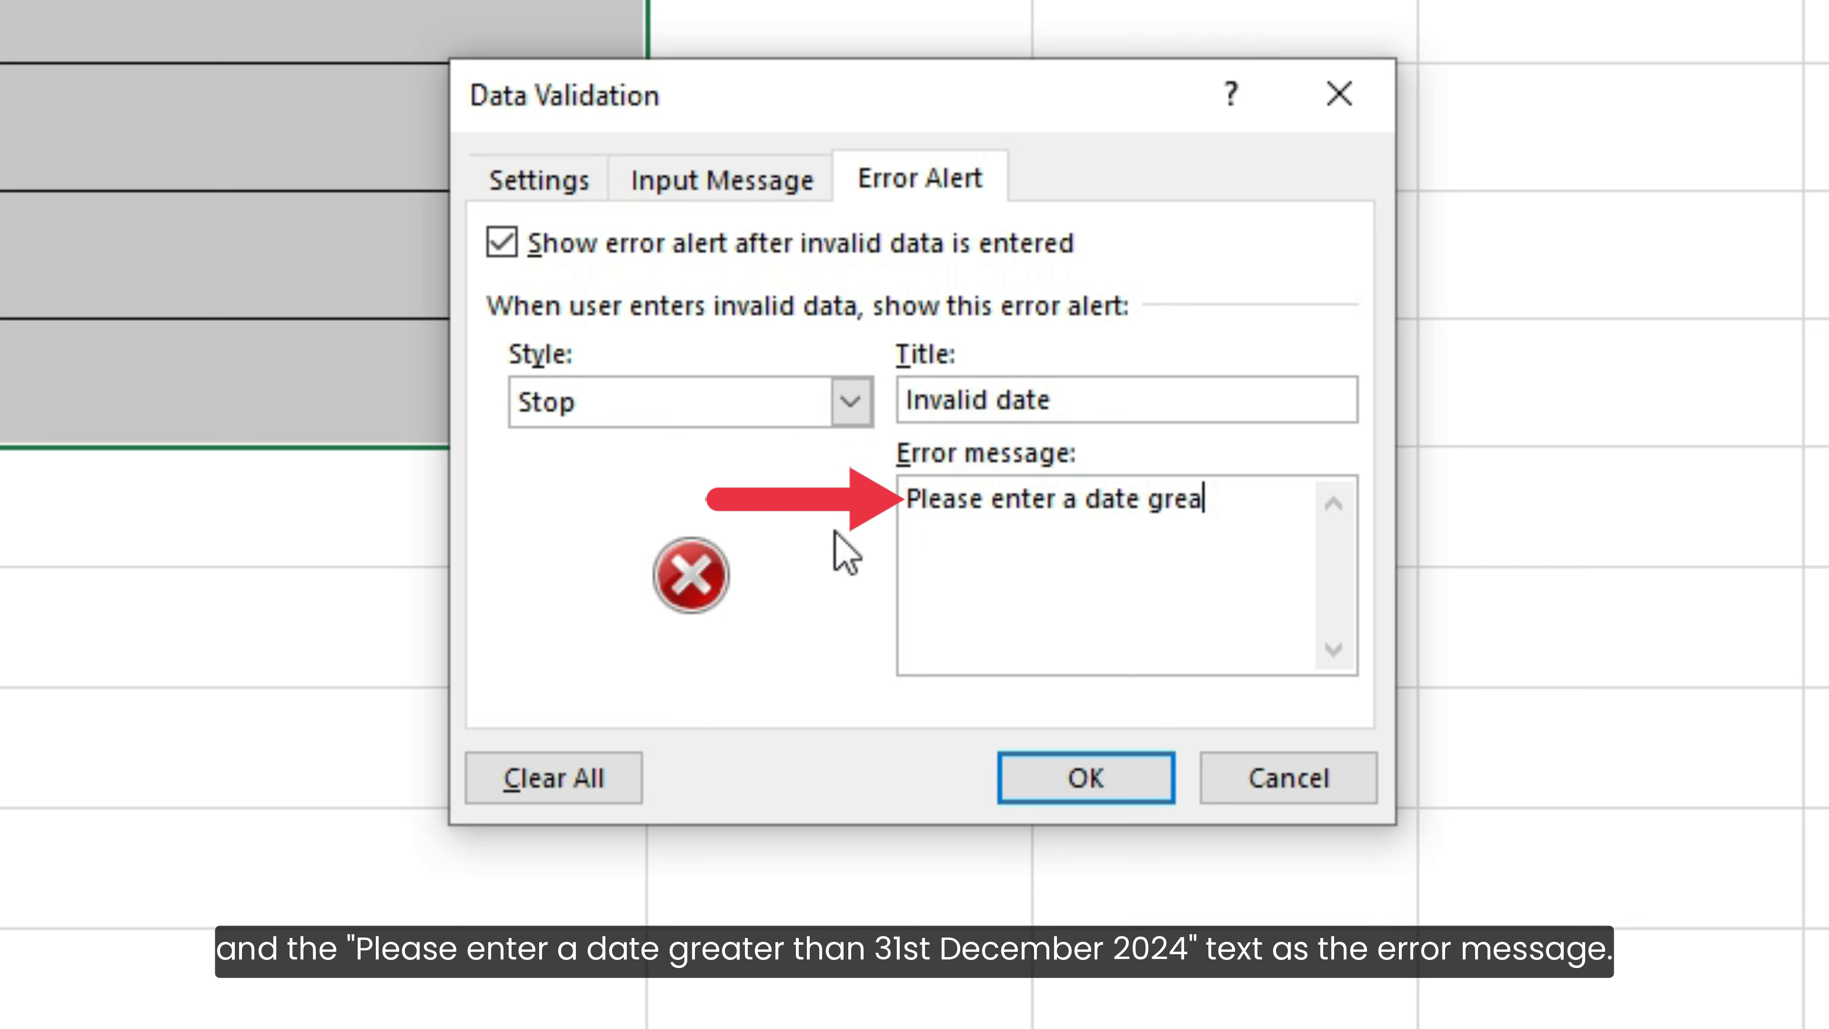
type("ter than 31st D")
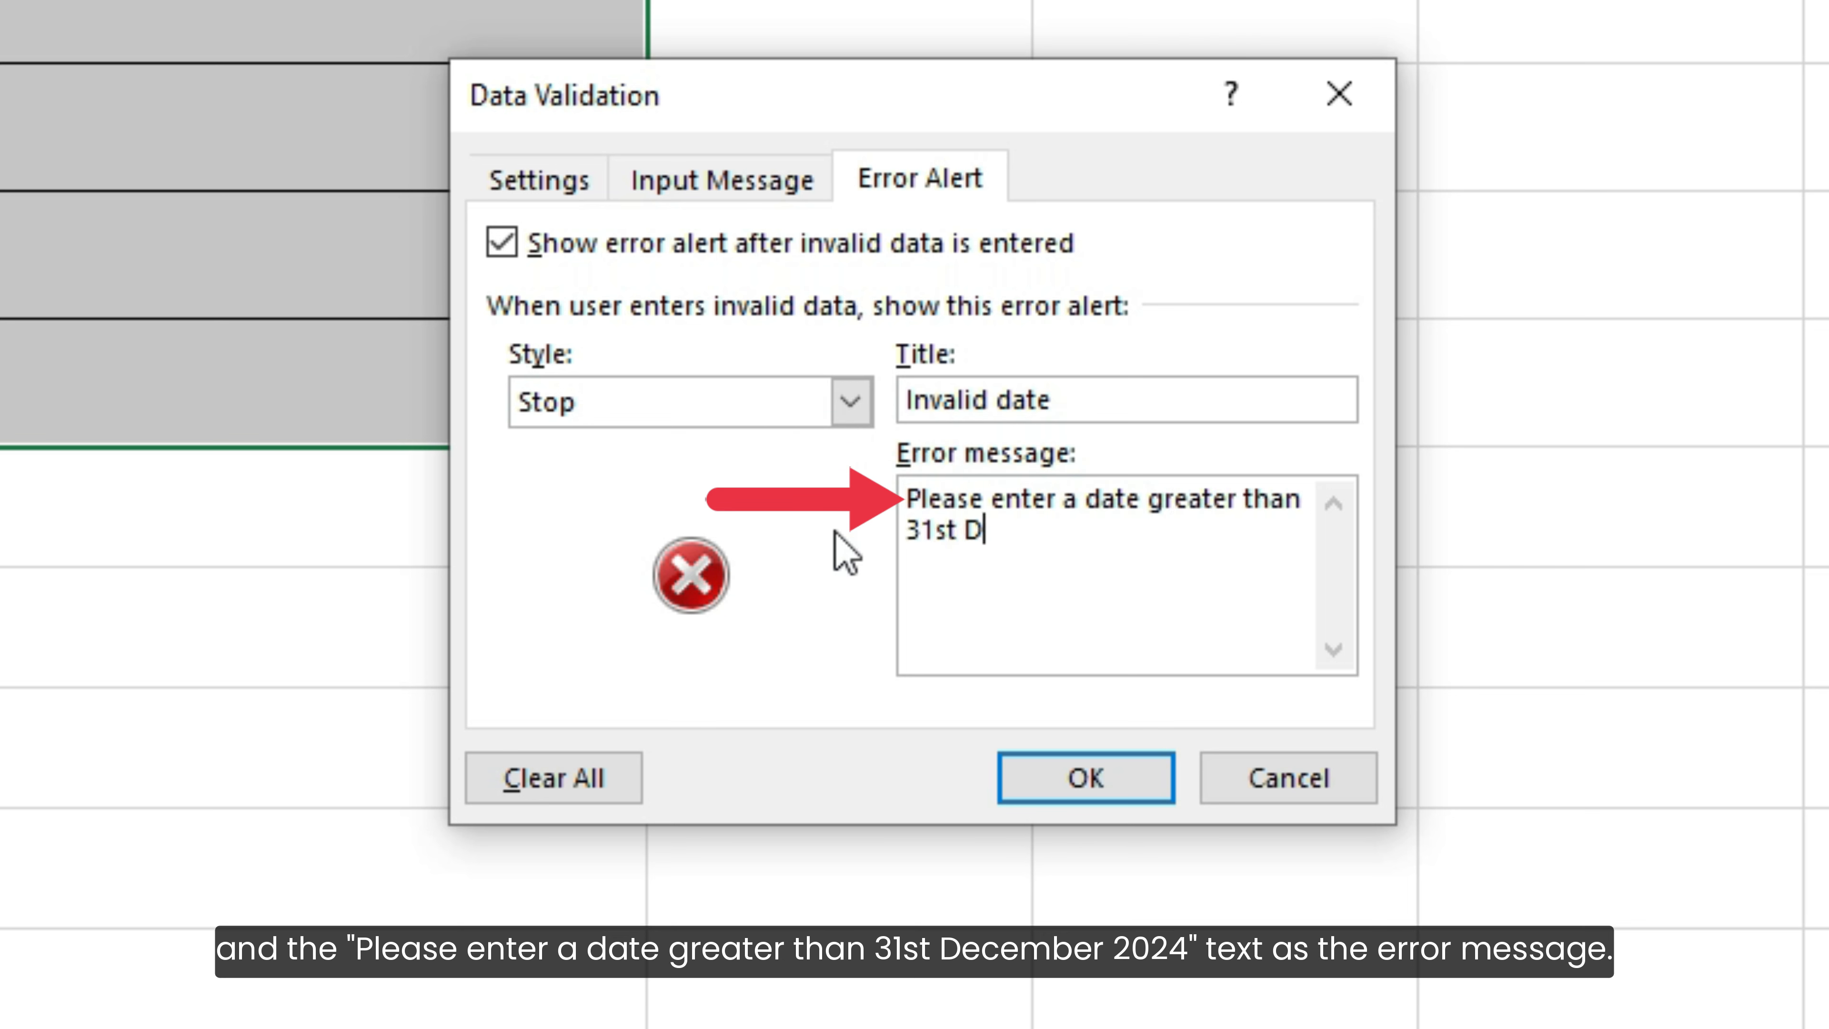
type("ecember 2024.")
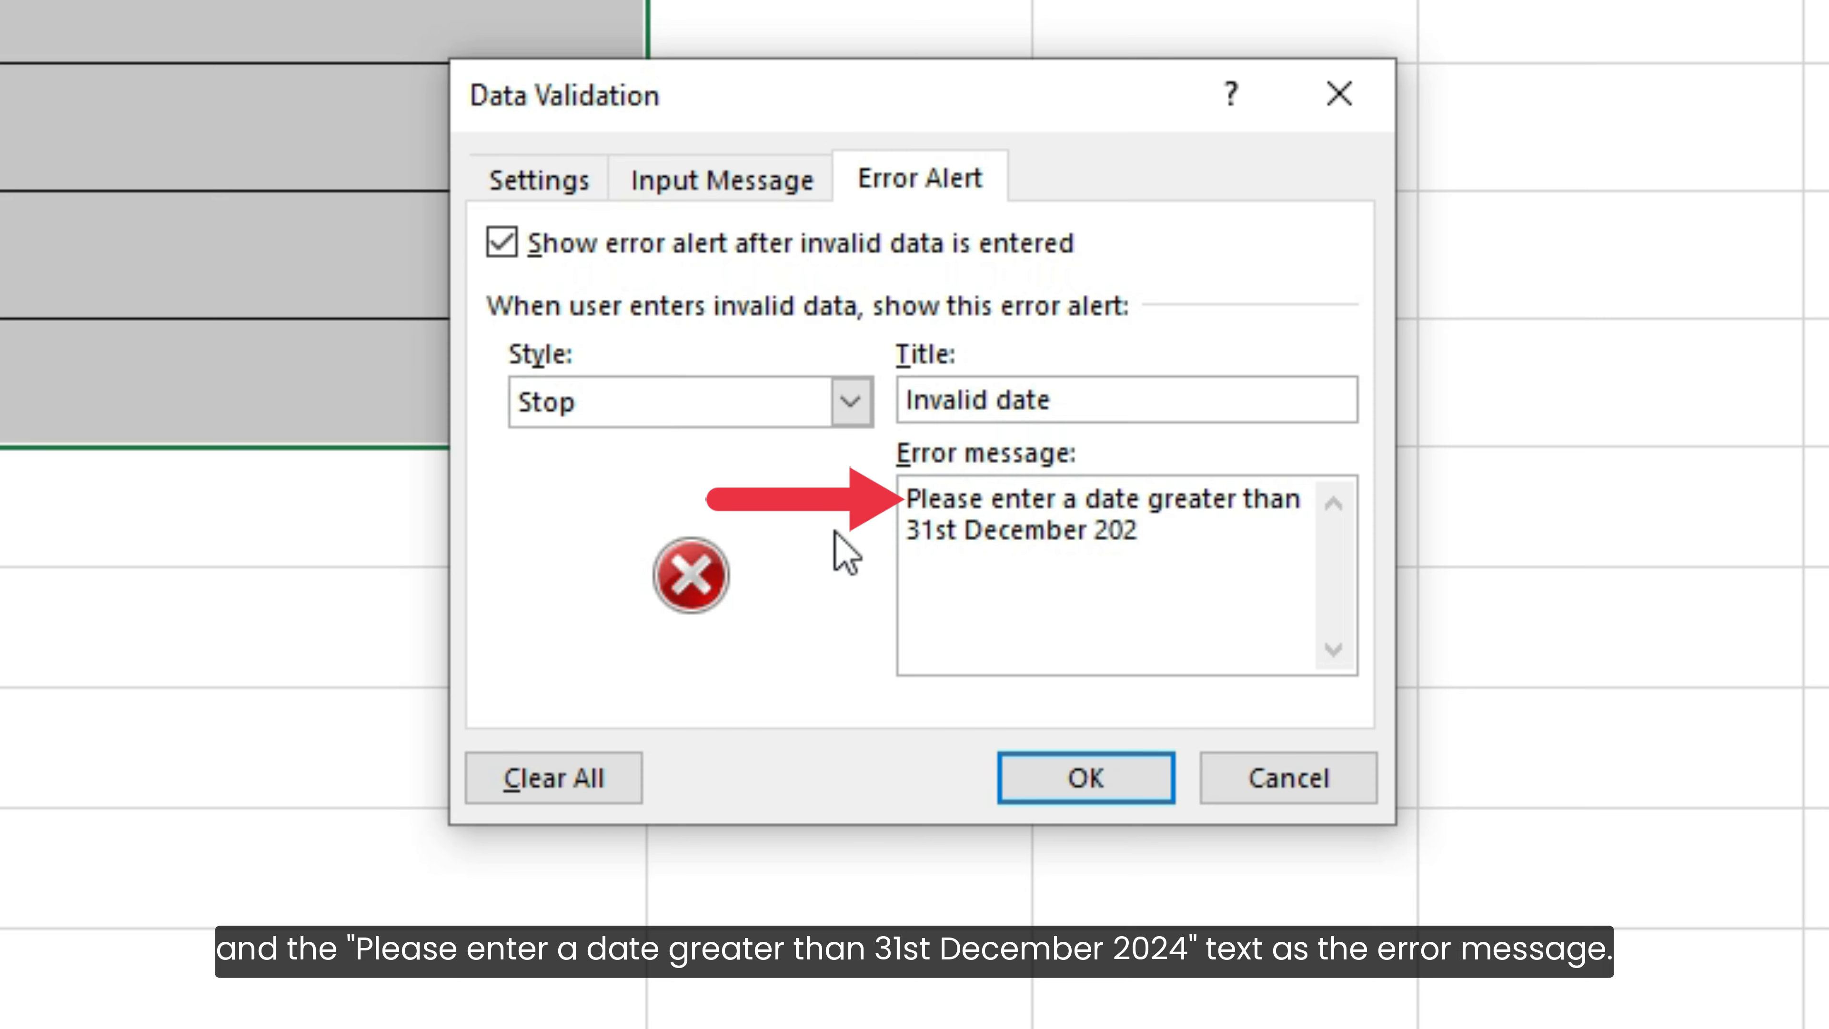
left_click(1052, 779)
Try to enter 30-Dec-2024 in cell C4 to test the custom error alert.
left_click(787, 191)
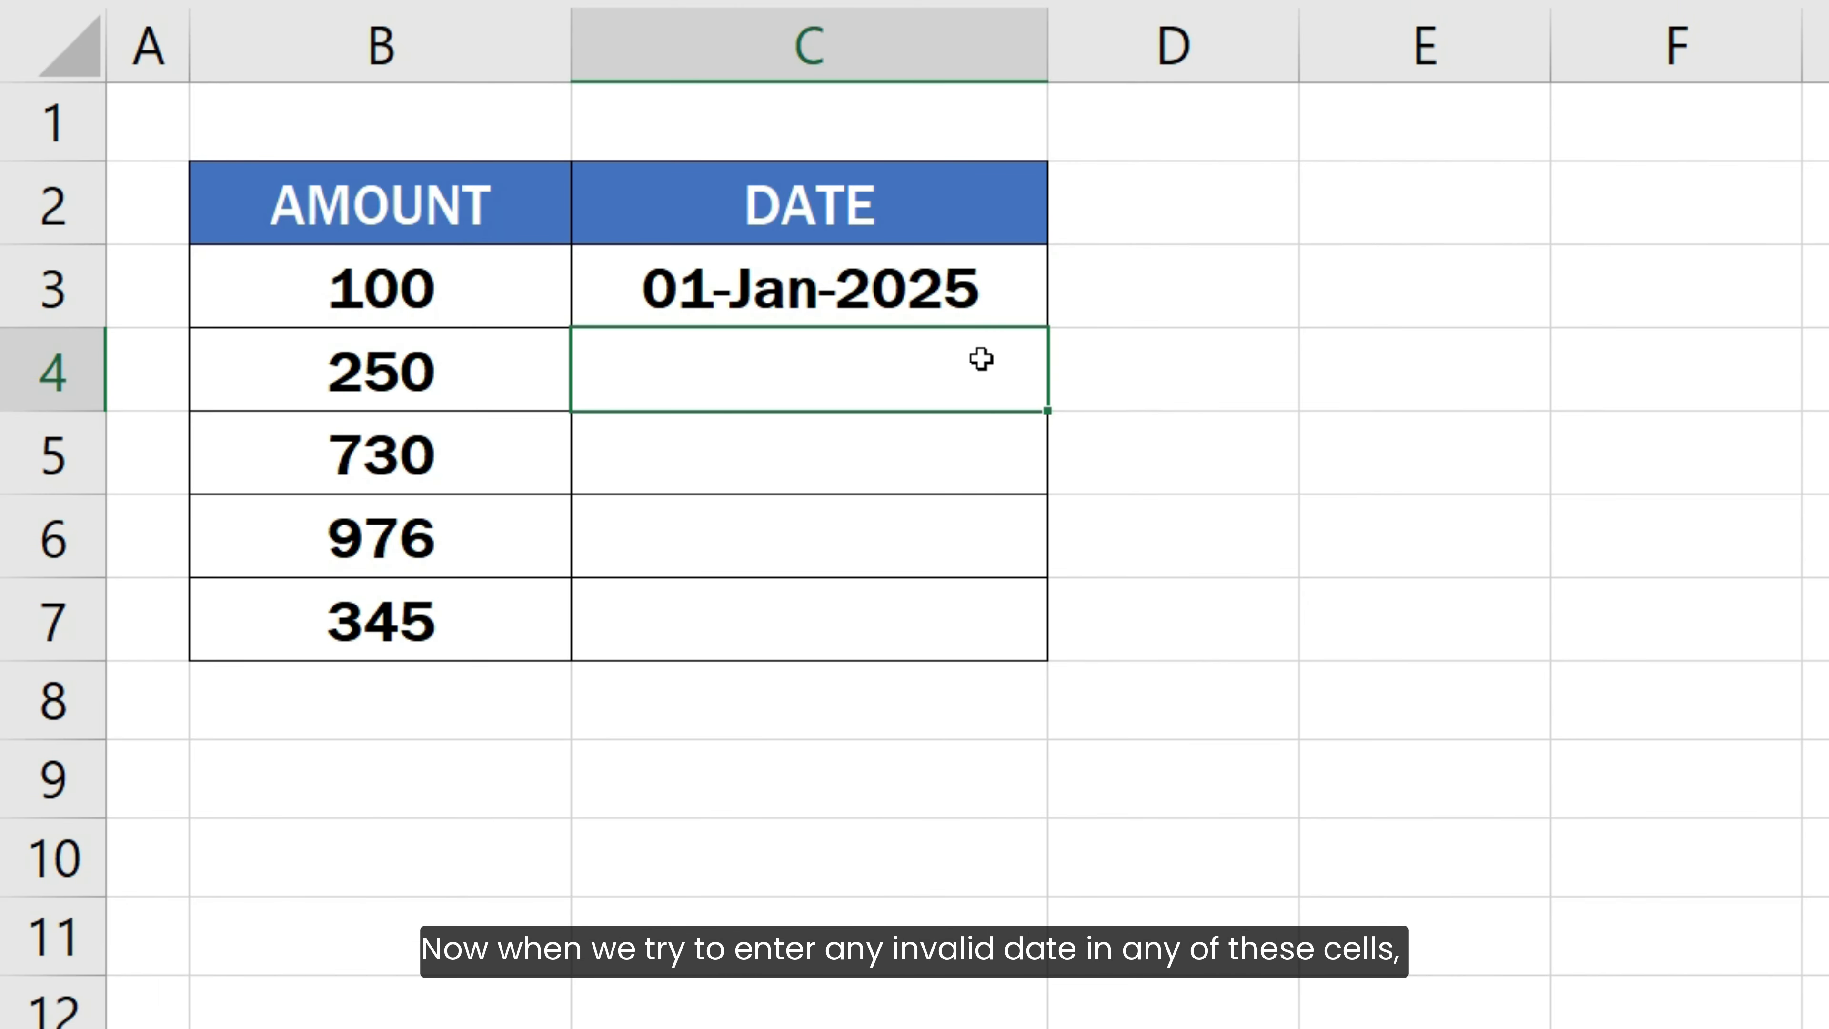
type("30-Dec-202")
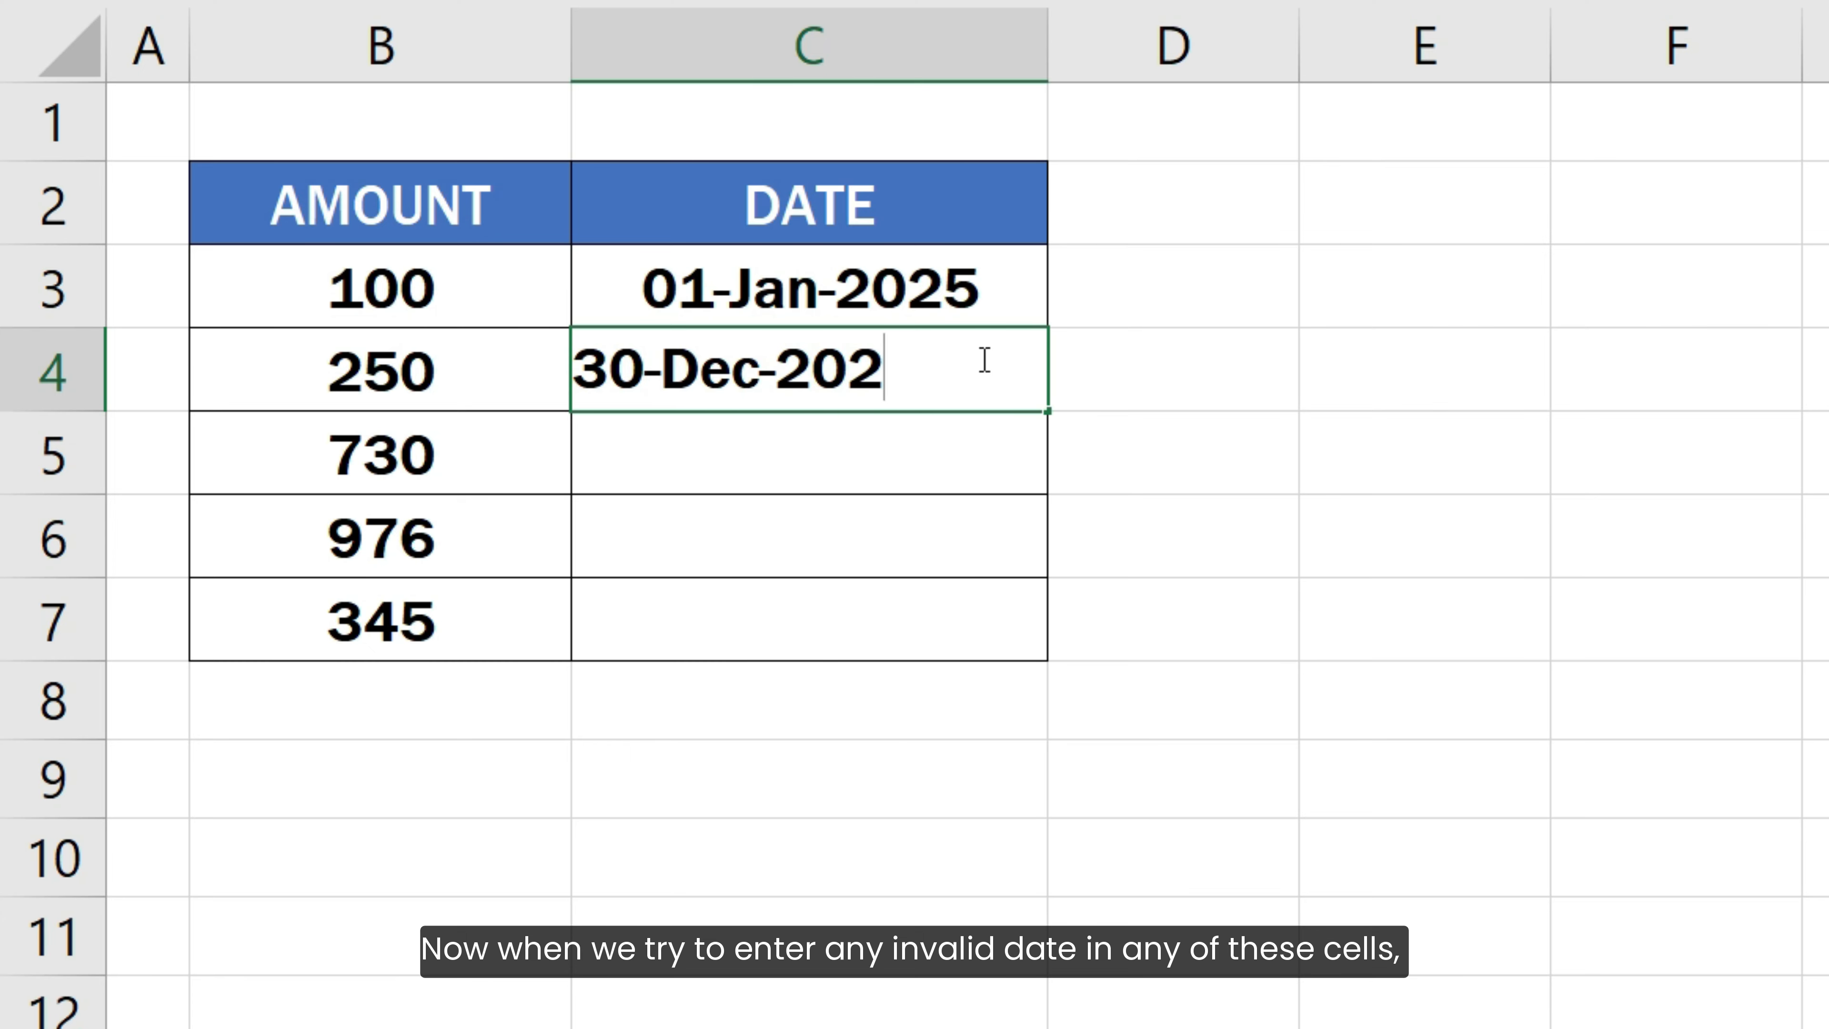
type("4")
key("Return")
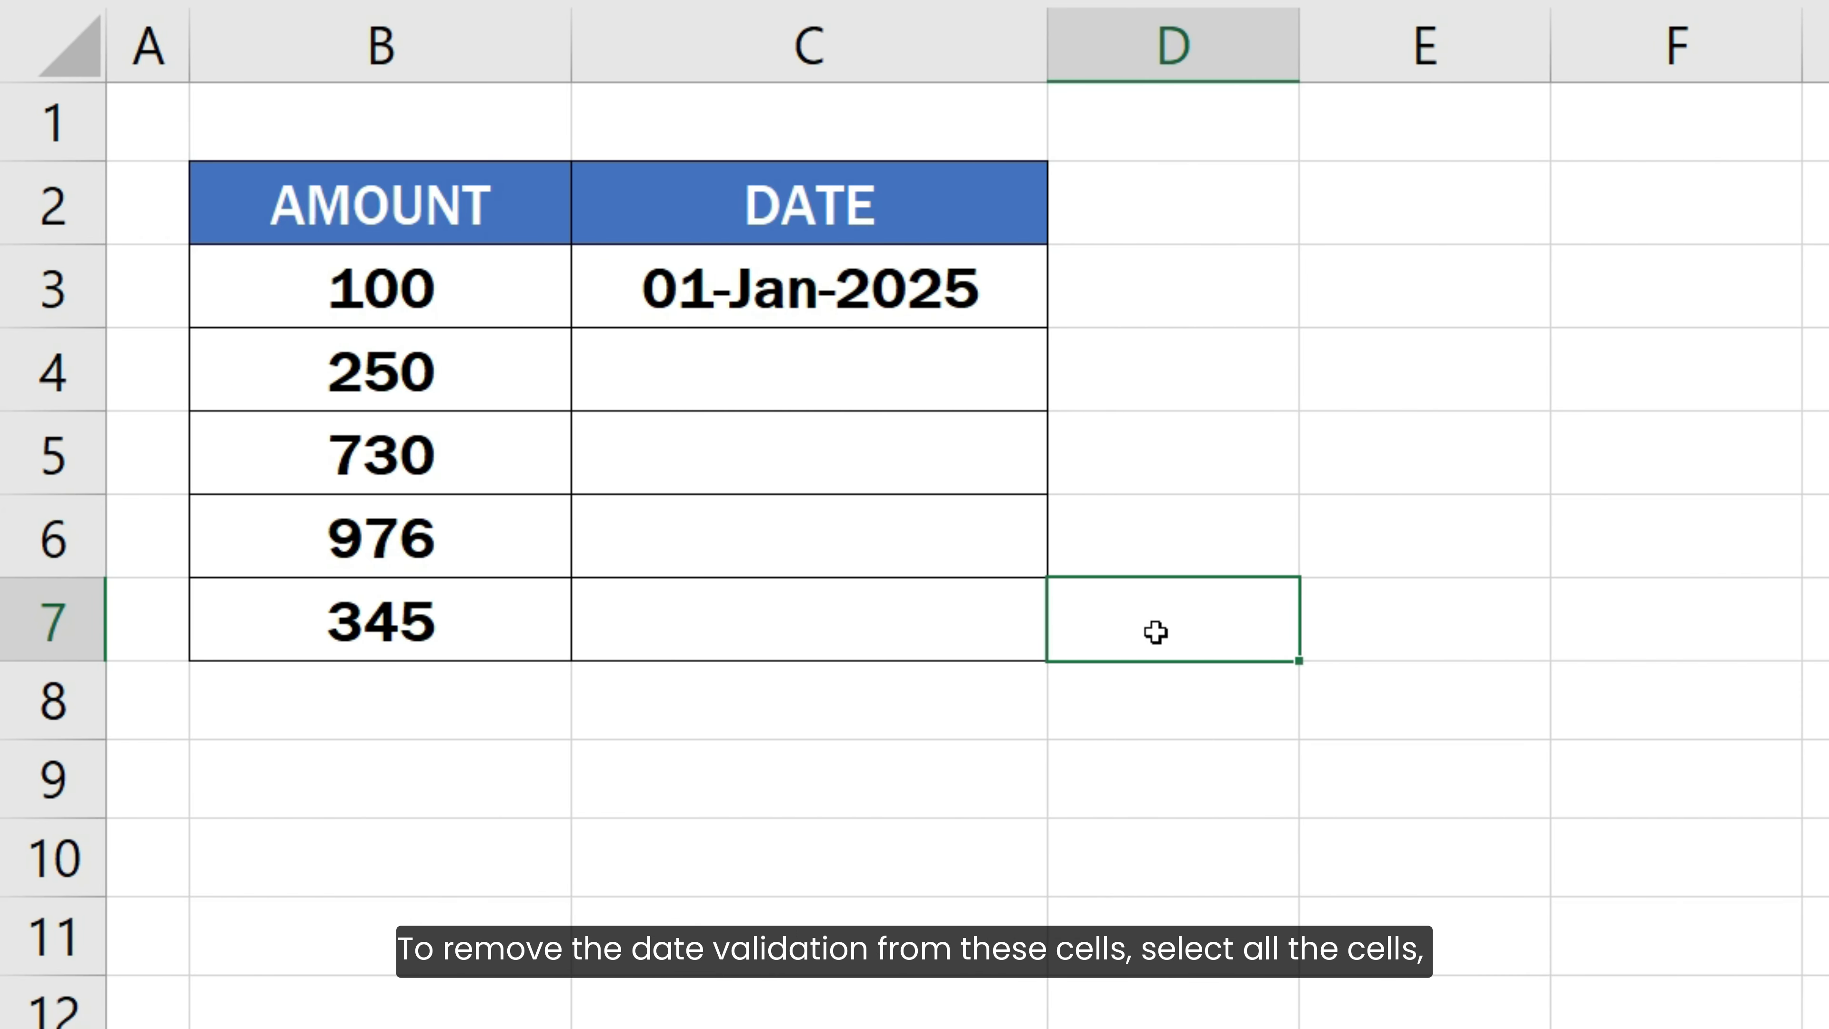
Clear all data validation settings from date cells C3:C7 and apply the change.
left_click_drag(981, 298, 975, 613)
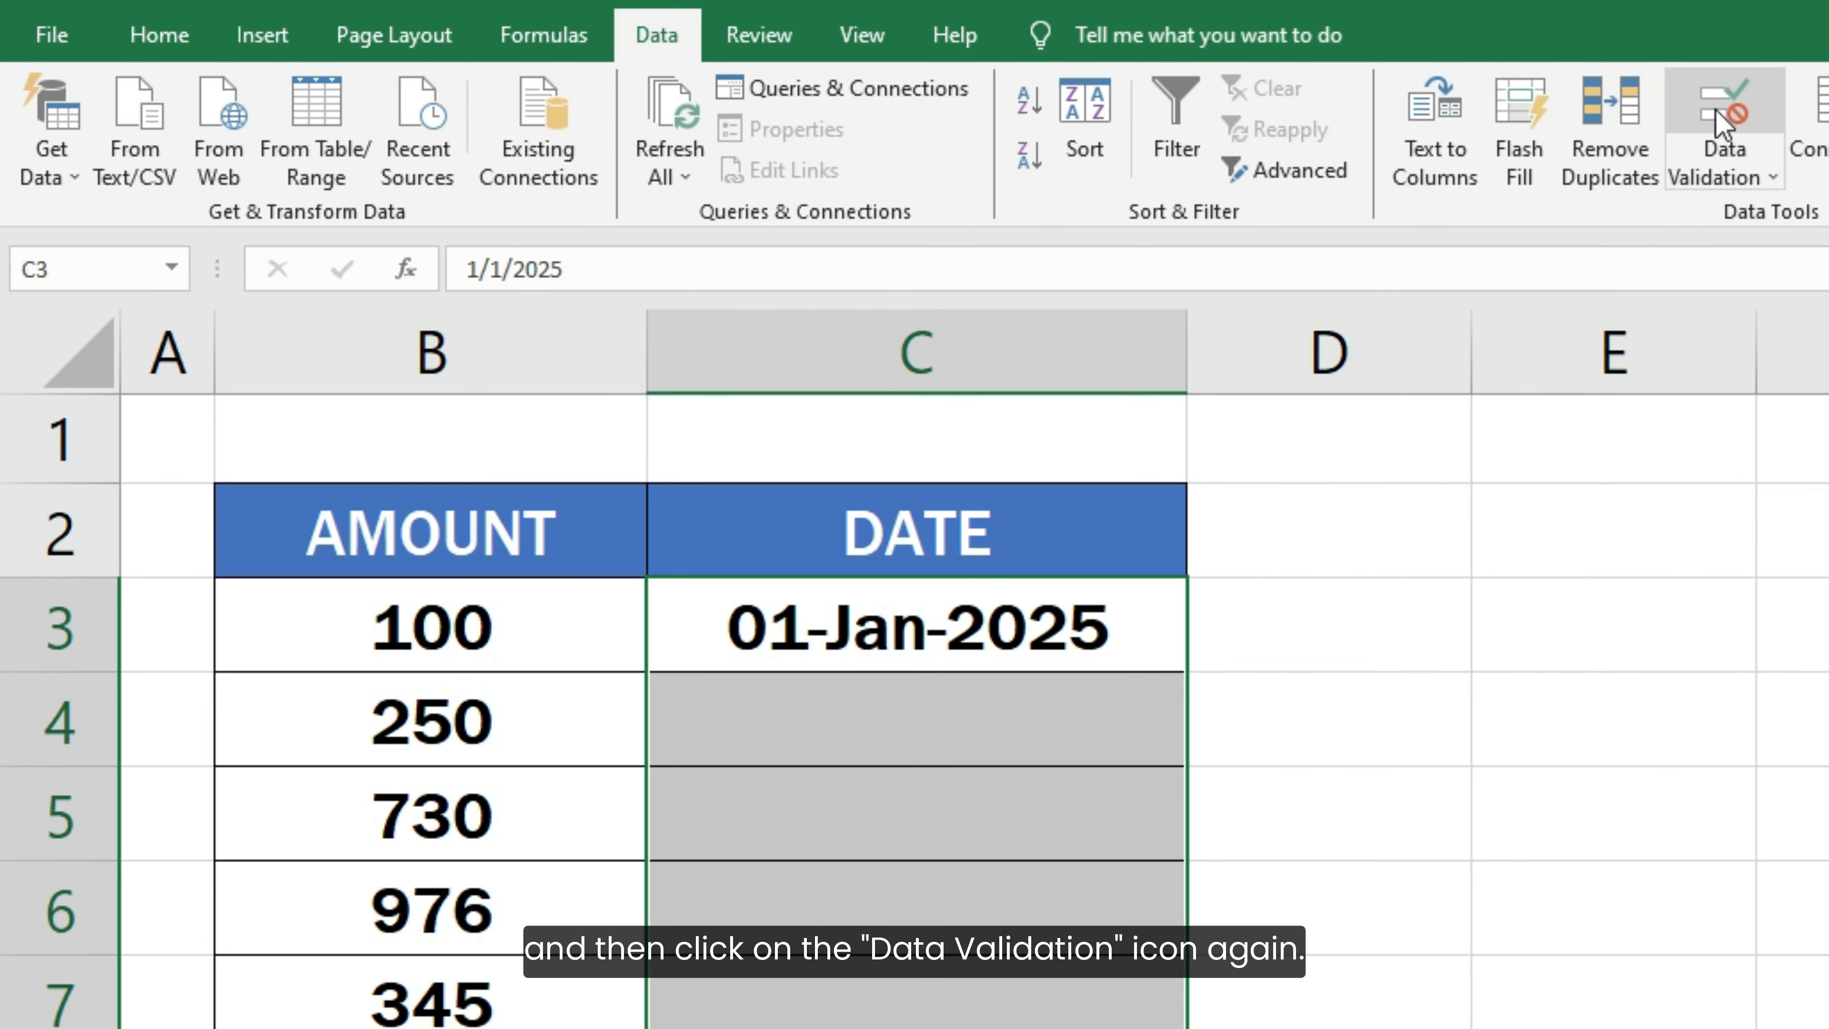
left_click(1722, 108)
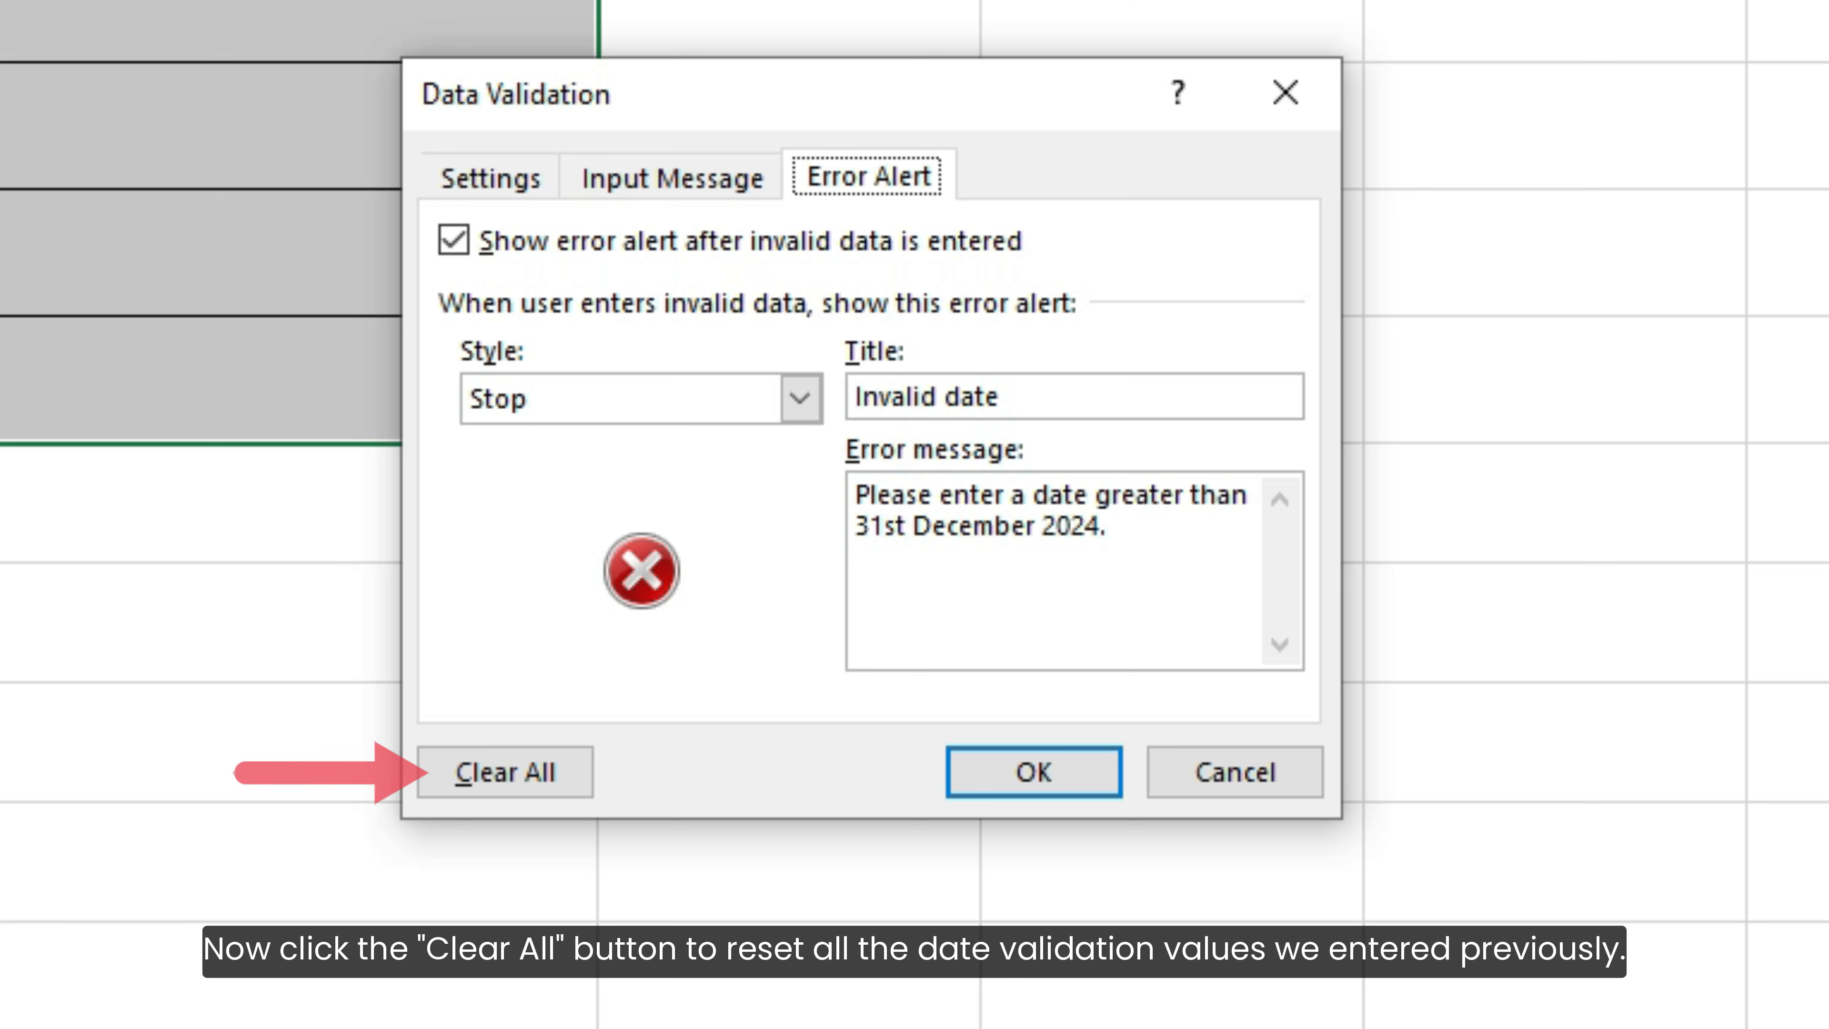
left_click(551, 773)
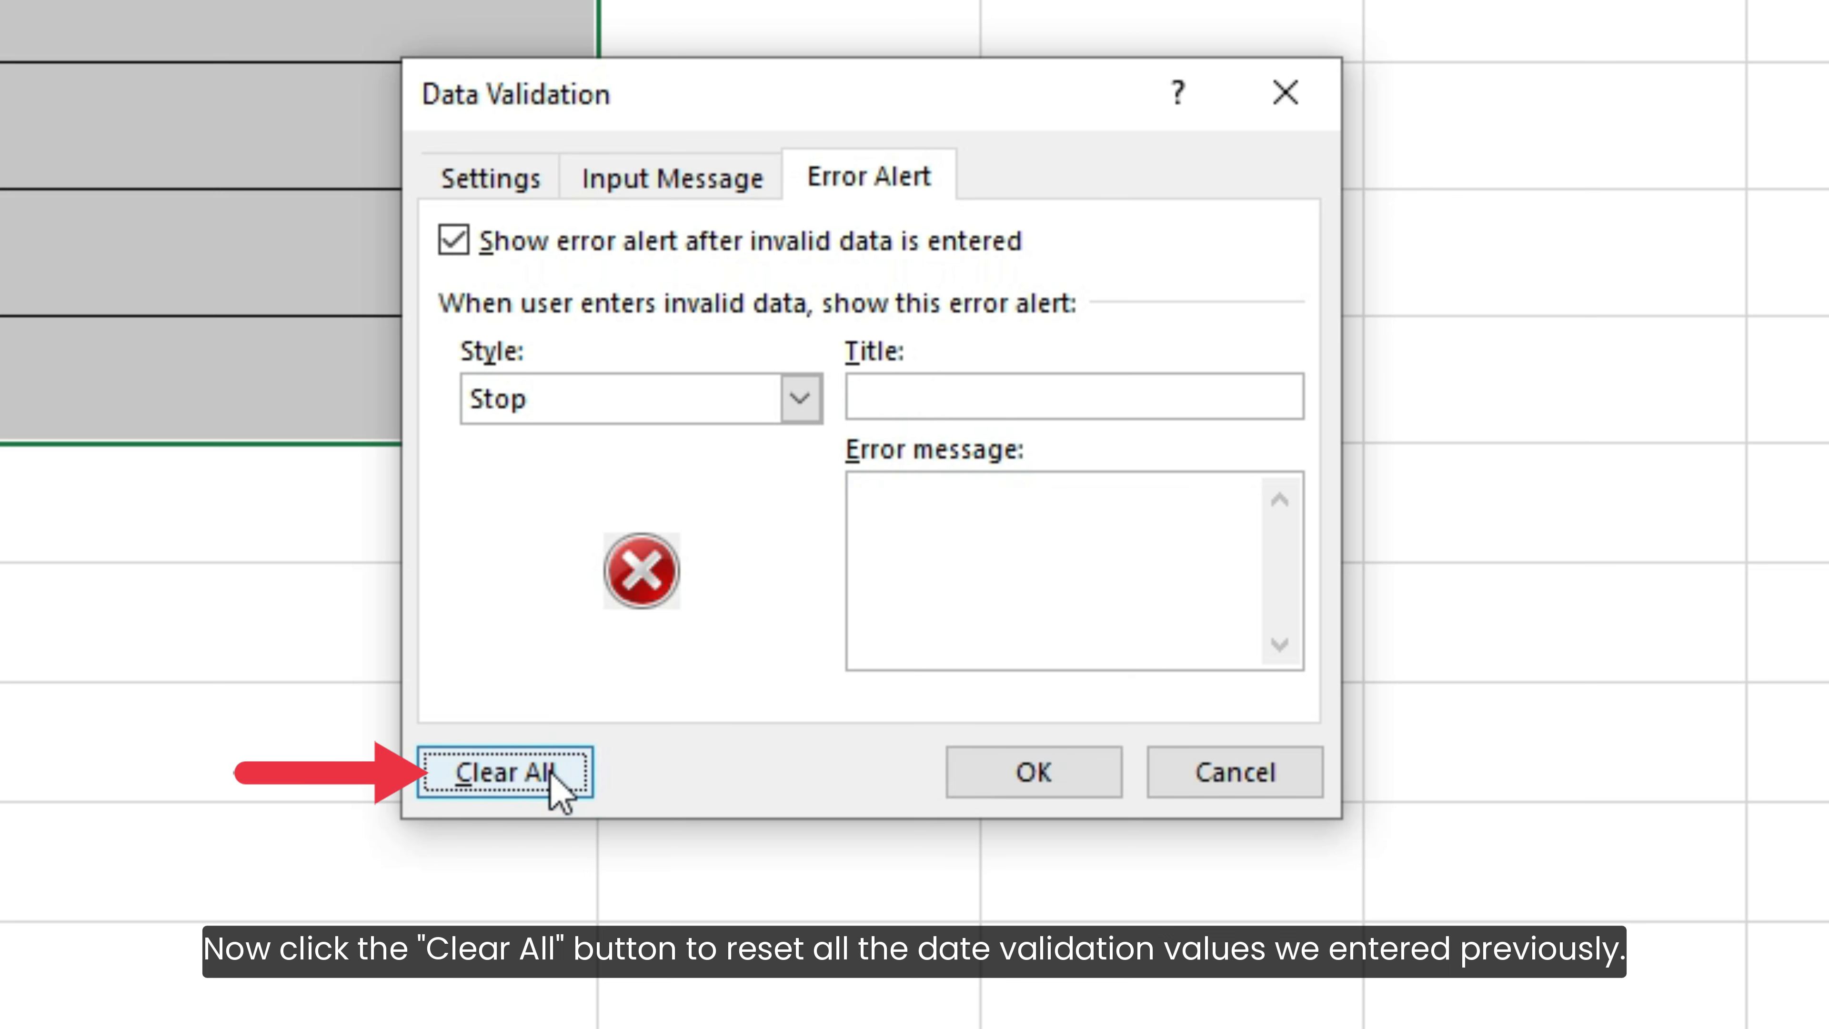
left_click(952, 776)
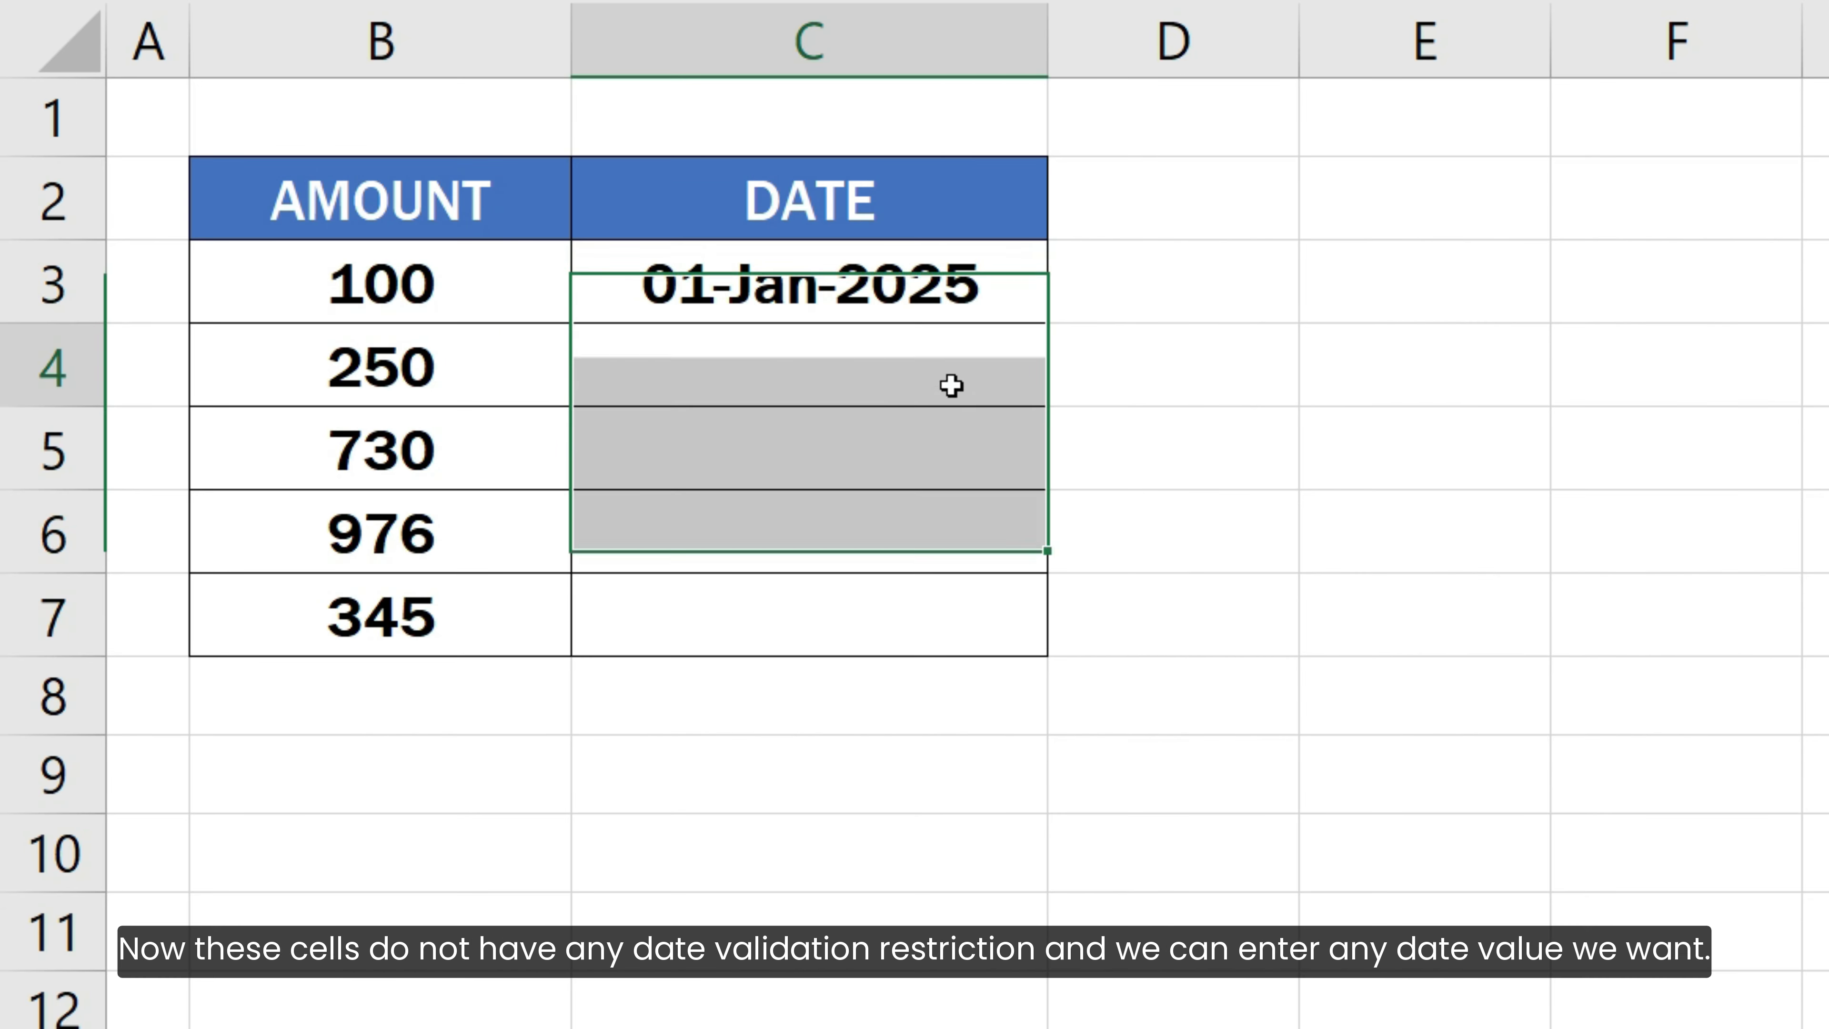
Enter the dates 30-Dec-2024 in cell C4 and 2-Feb-2020 in cell C5.
left_click(700, 210)
type("30-Dec-2024")
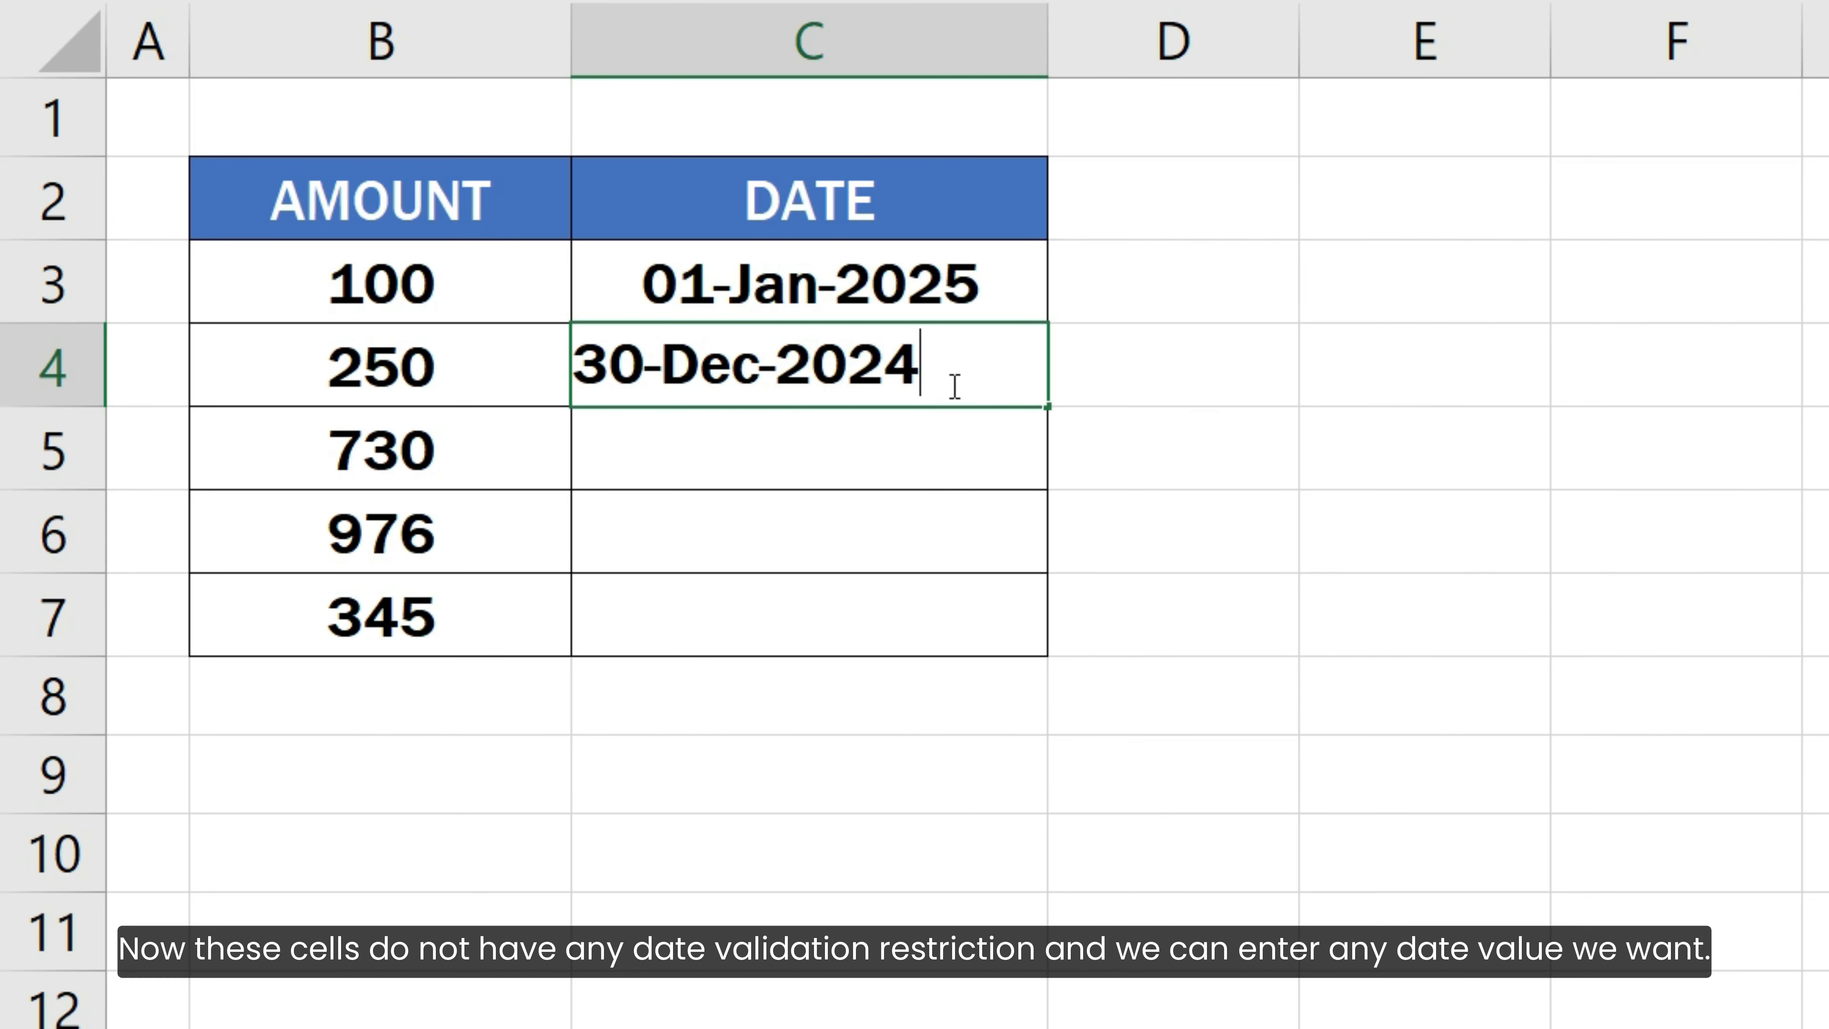
key("Return")
type("2-")
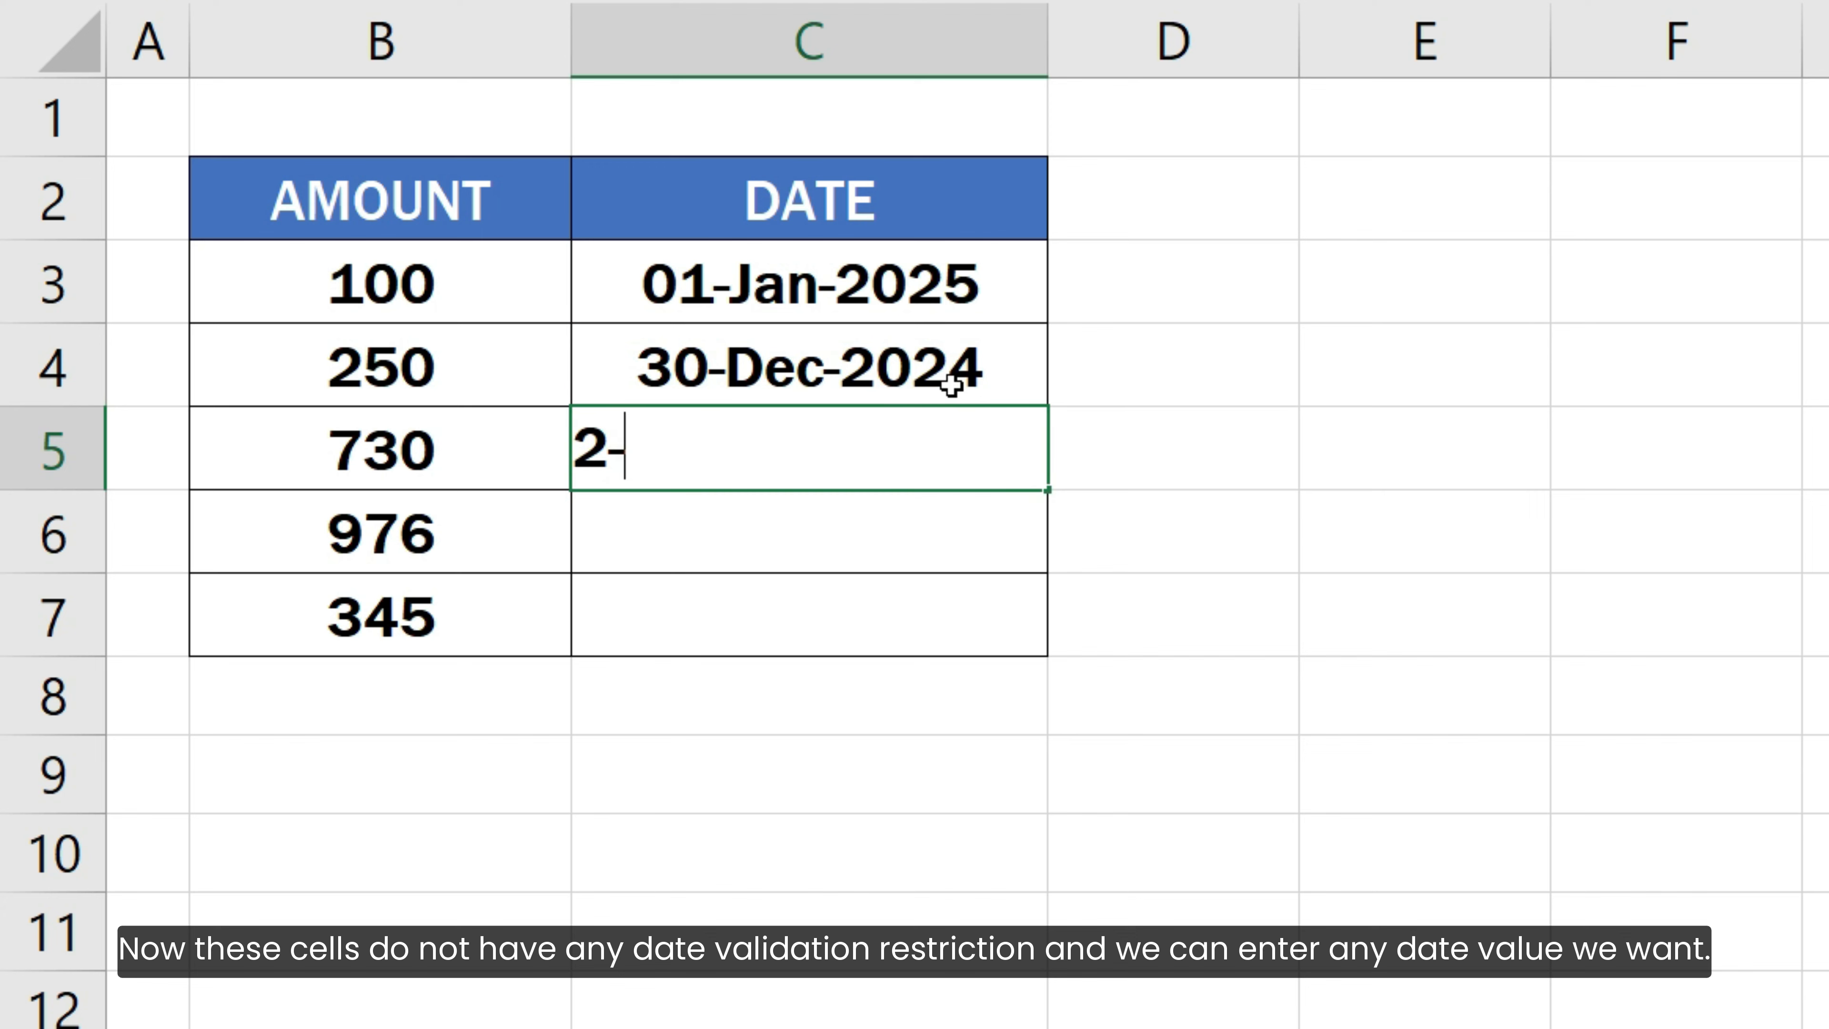
type("Feb-2020")
key("Return")
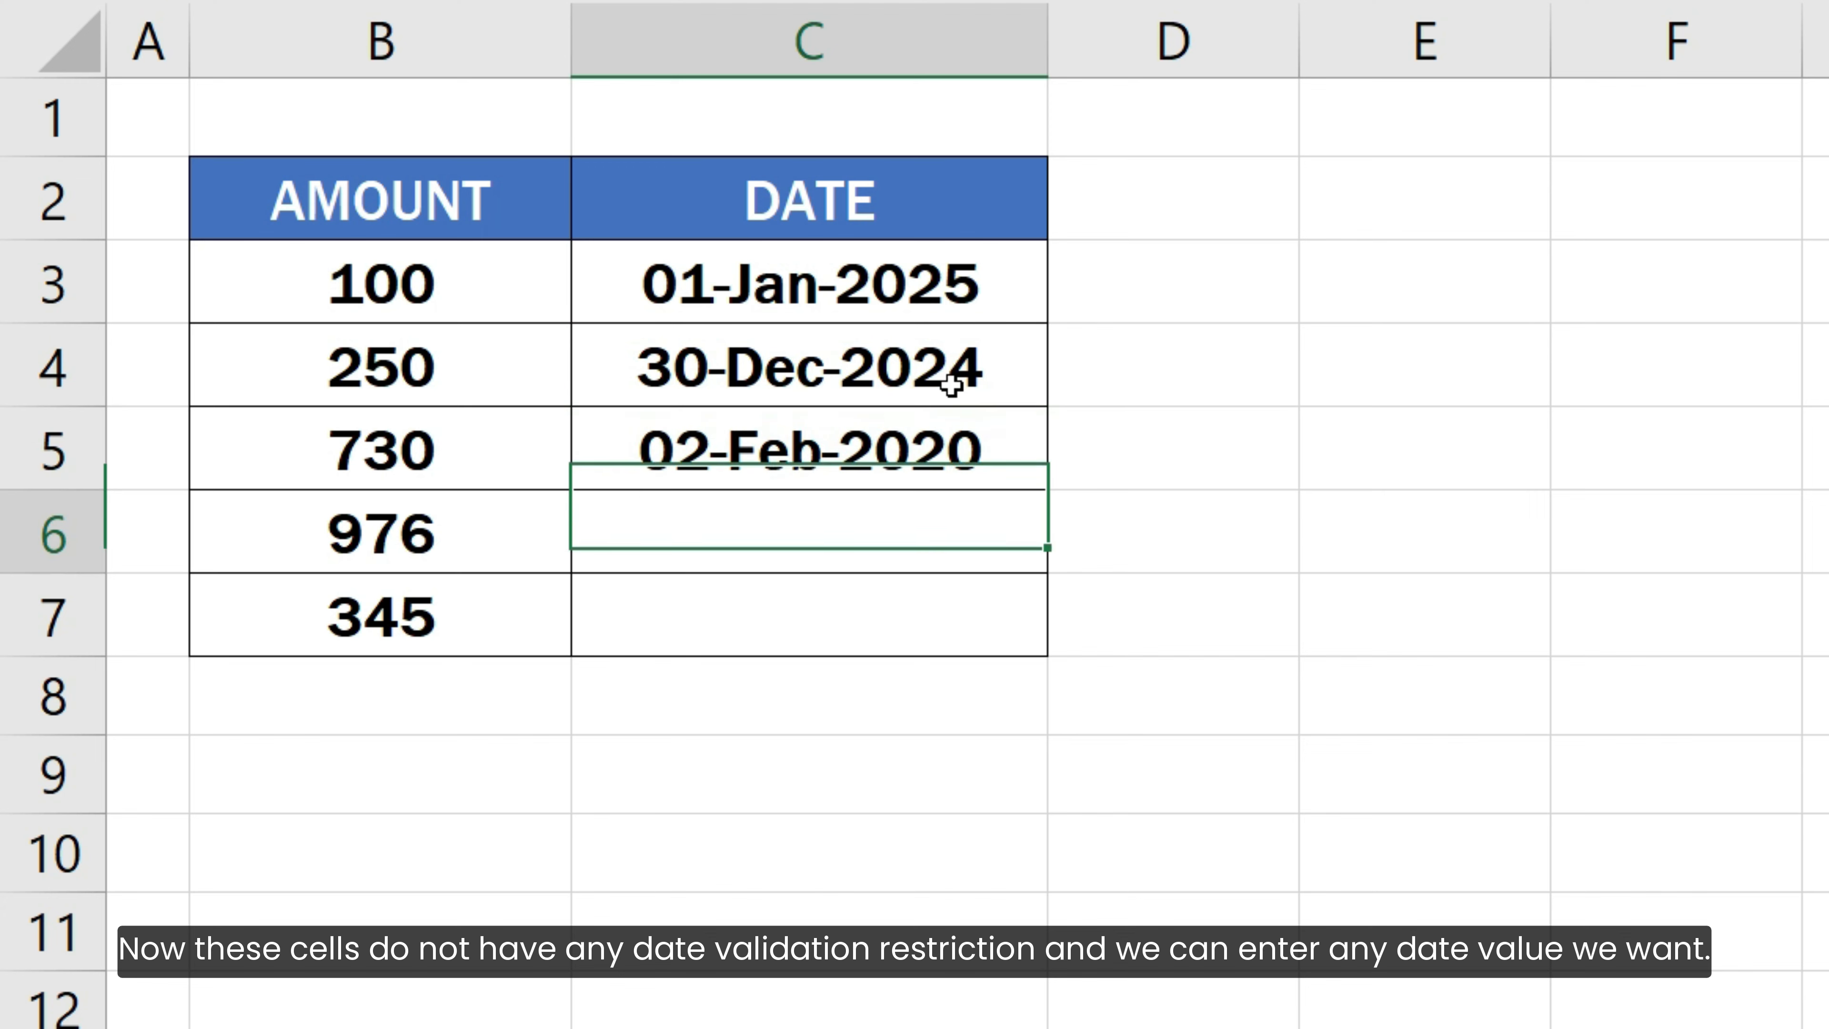